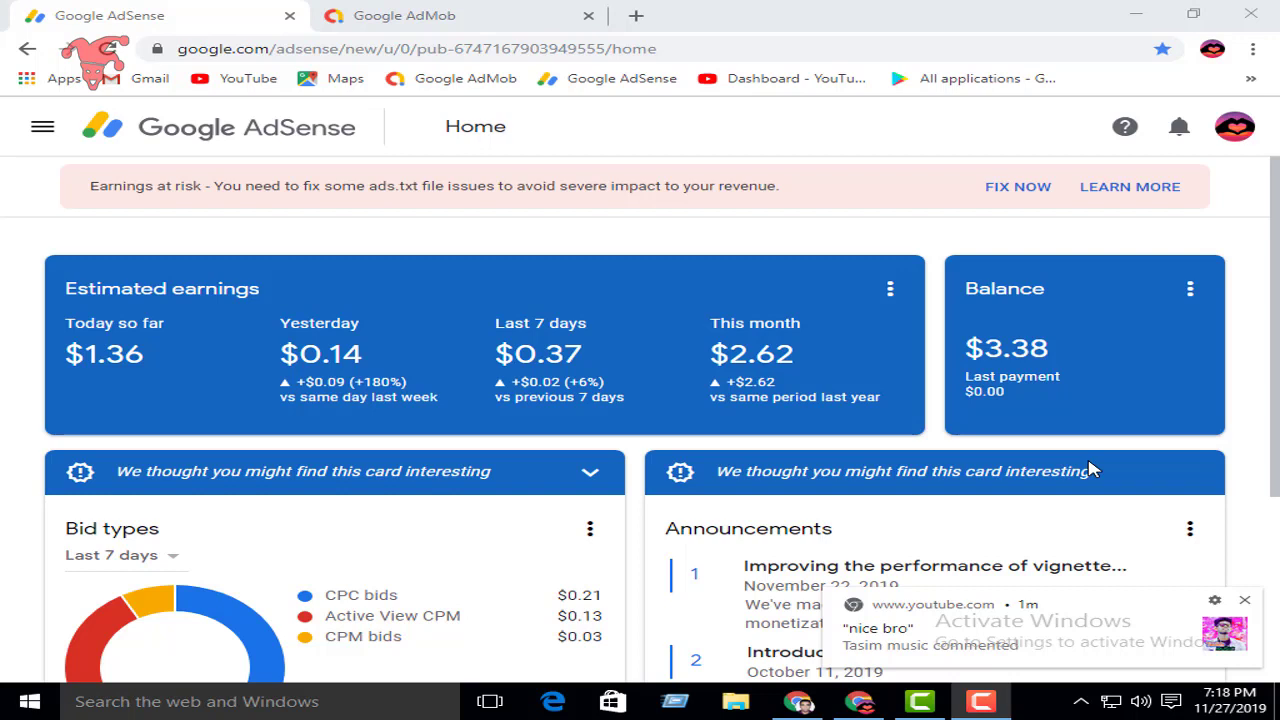
Step: Download the ads.txt file offered by the earnings-at-risk alert for the site and open it in Notepad
left_click_drag(91, 189, 311, 187)
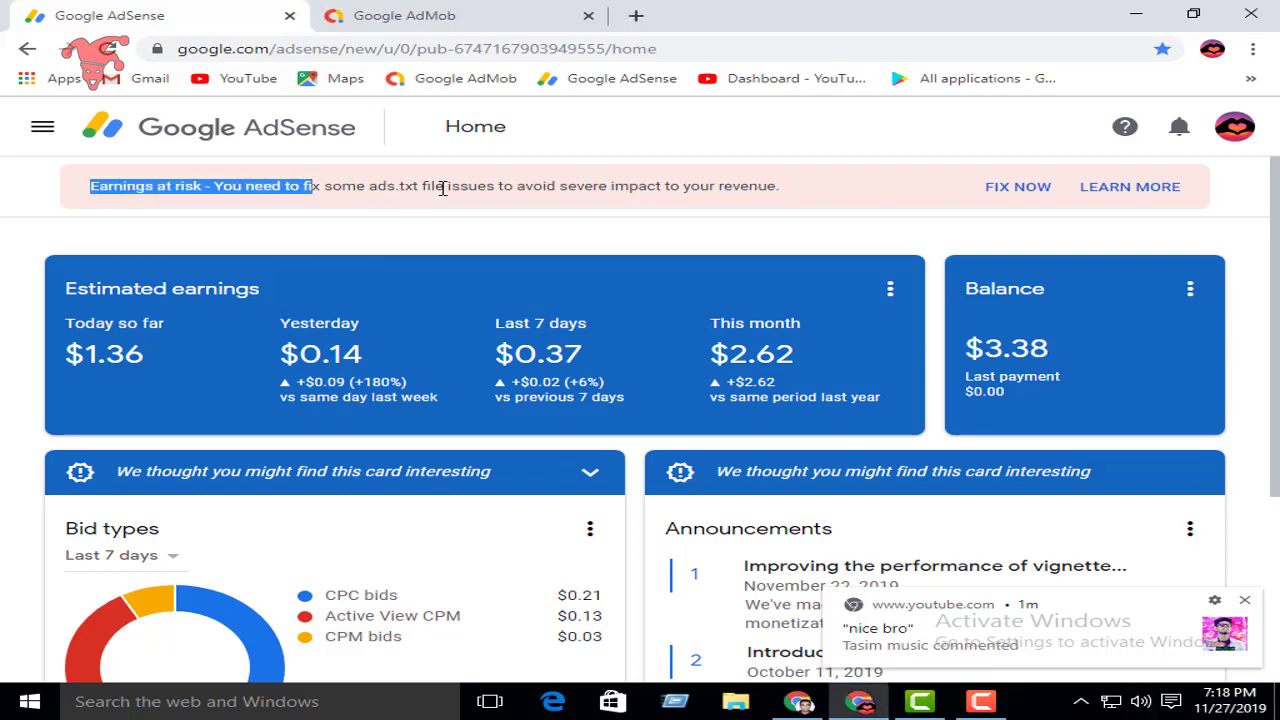
left_click(743, 214)
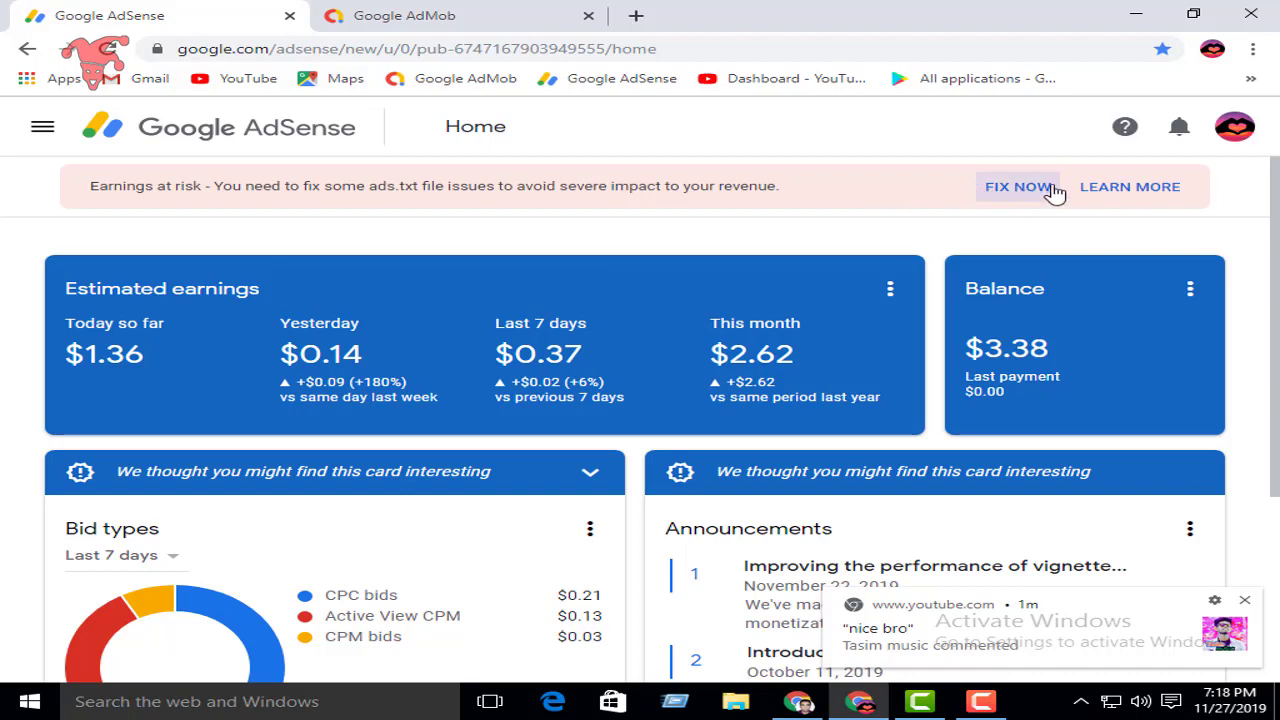
left_click(1017, 191)
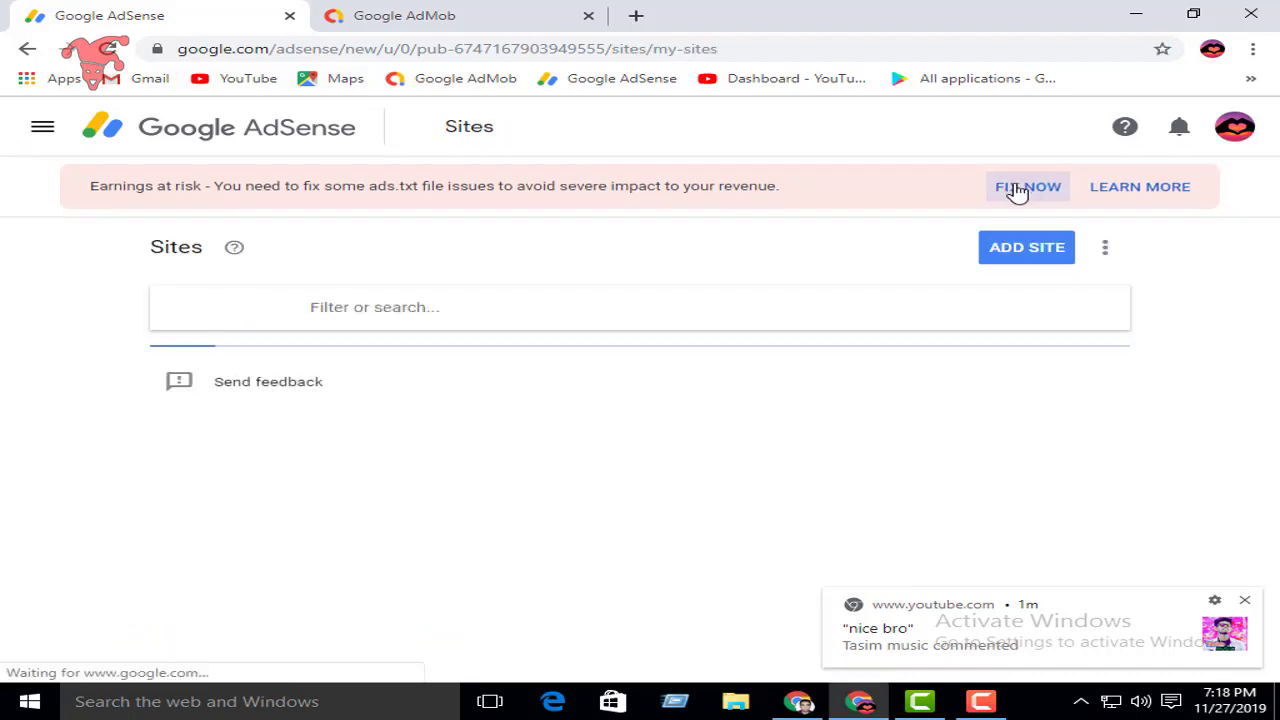
left_click(250, 458)
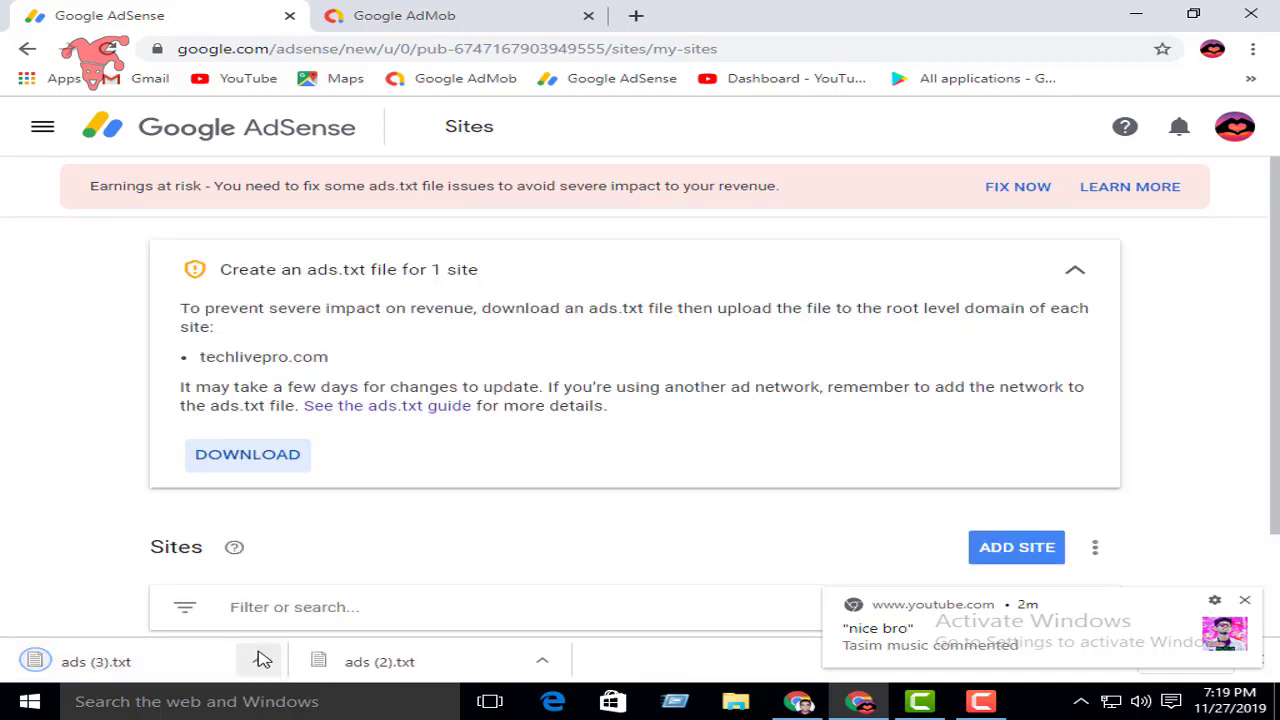
left_click(260, 659)
left_click(310, 549)
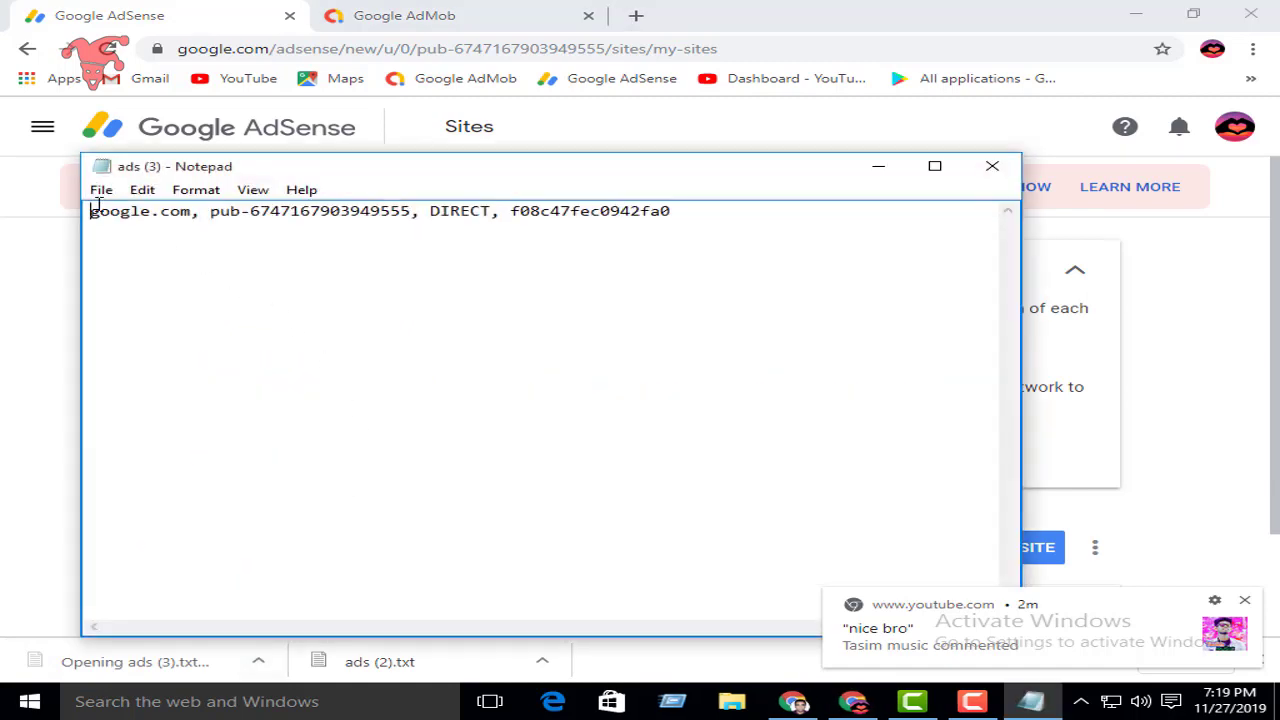
Step: Examine the publisher ID in the downloaded ads.txt line
left_click_drag(97, 211, 413, 211)
left_click(236, 207)
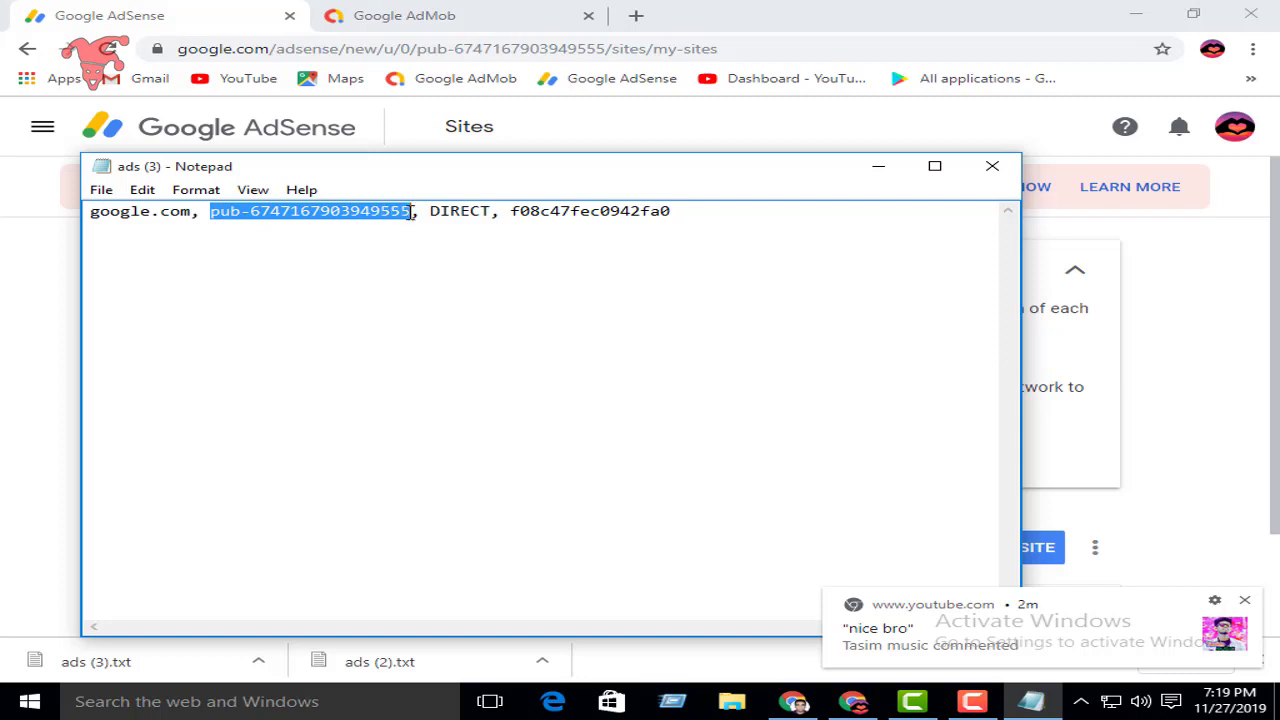
left_click(321, 250)
left_click_drag(235, 211, 405, 211)
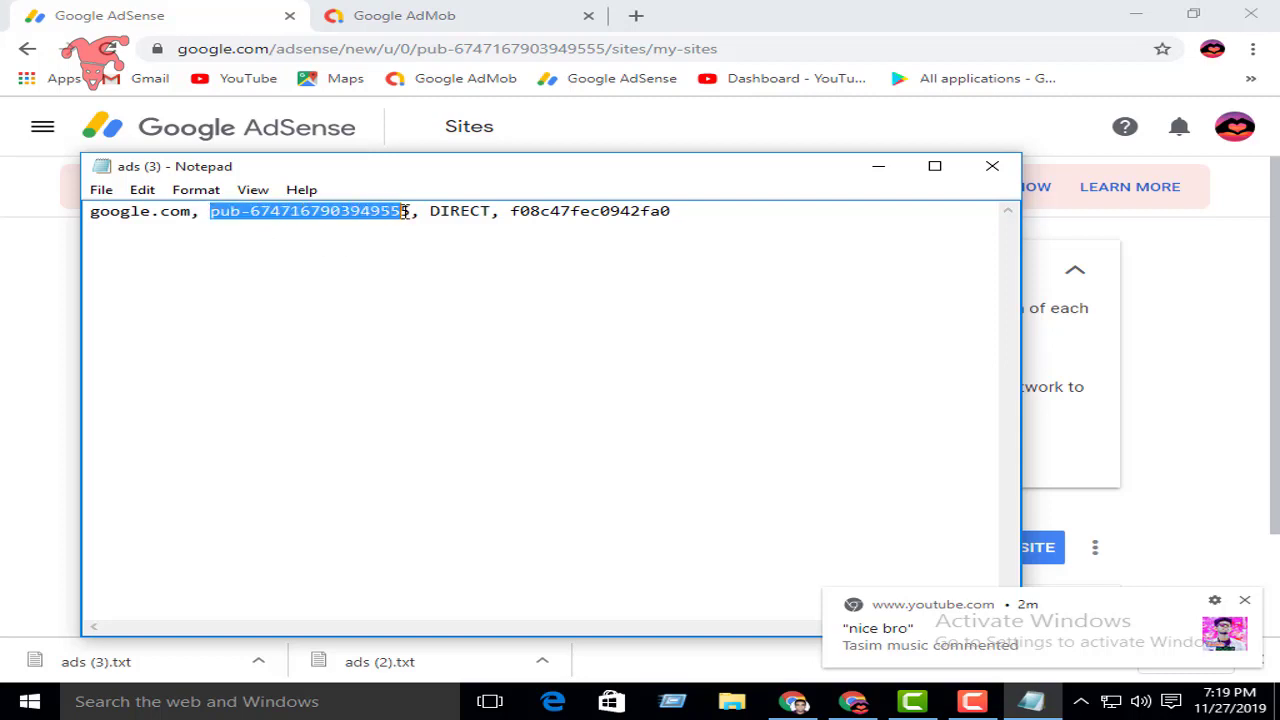
left_click(413, 260)
Step: Open the AdSense account information and compare its publisher ID with the one in the downloaded file
left_click(1237, 130)
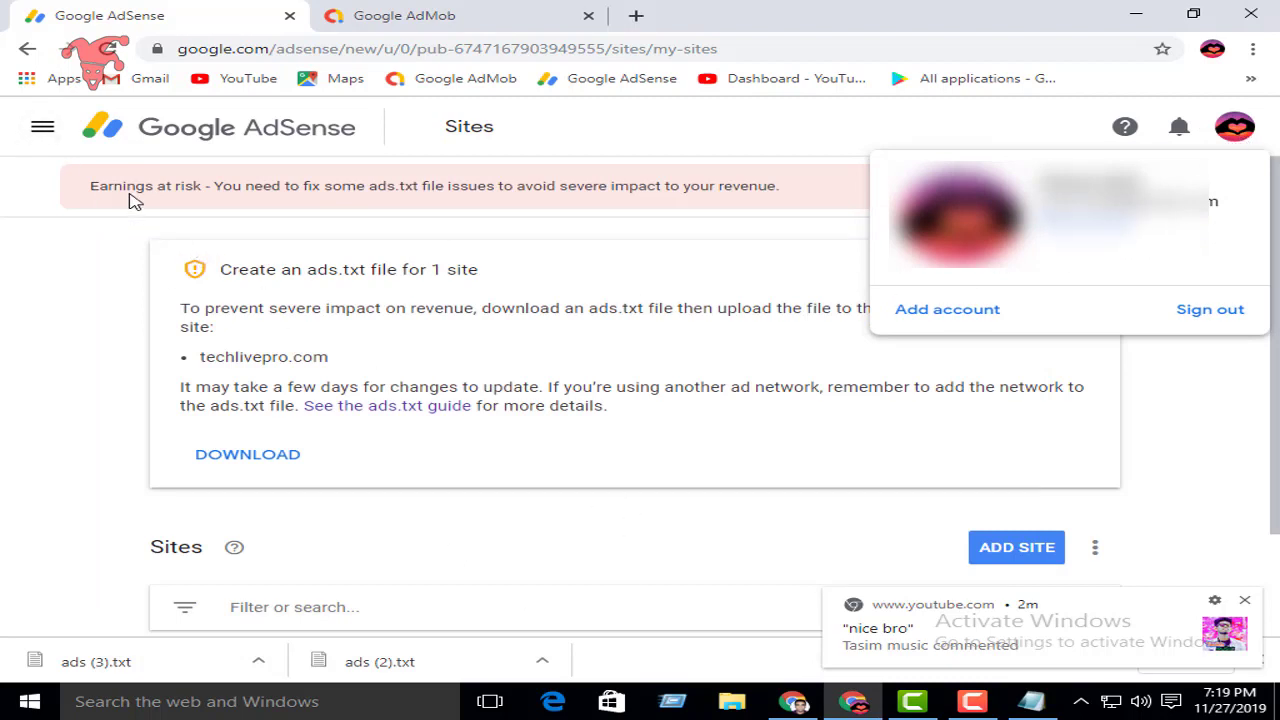
left_click(43, 127)
scroll(160, 530, "down", 1)
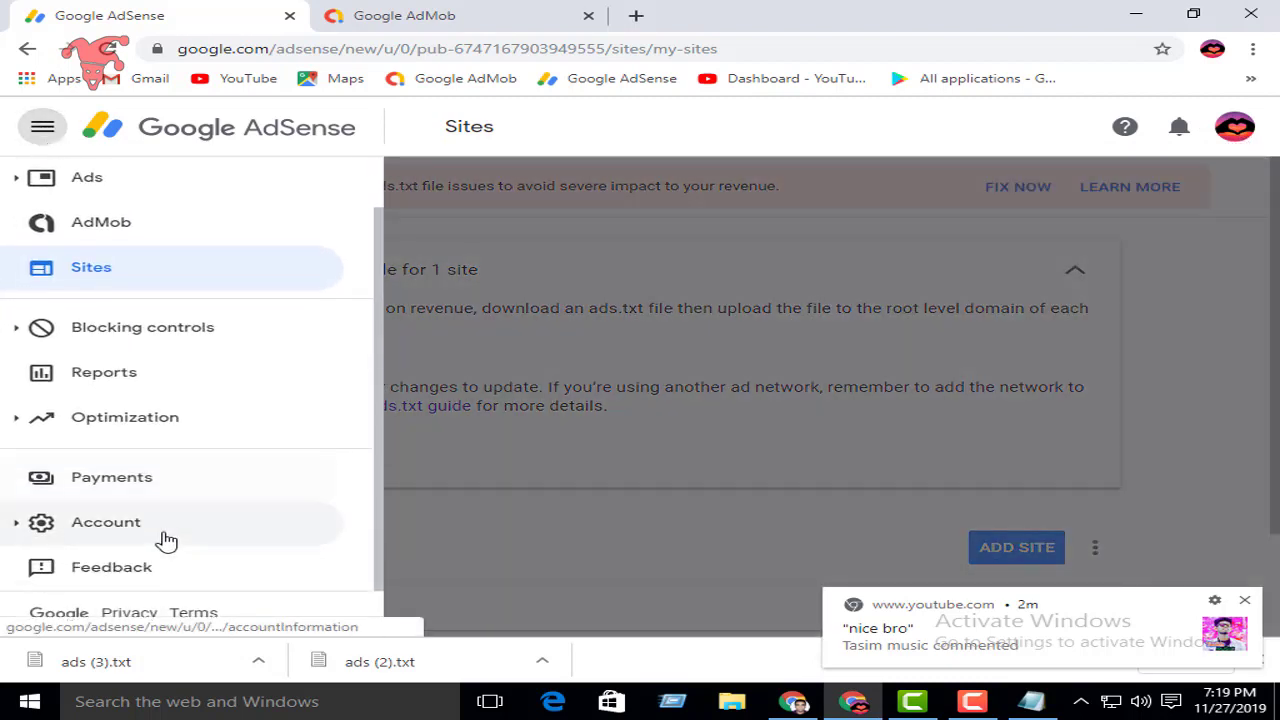
left_click(163, 522)
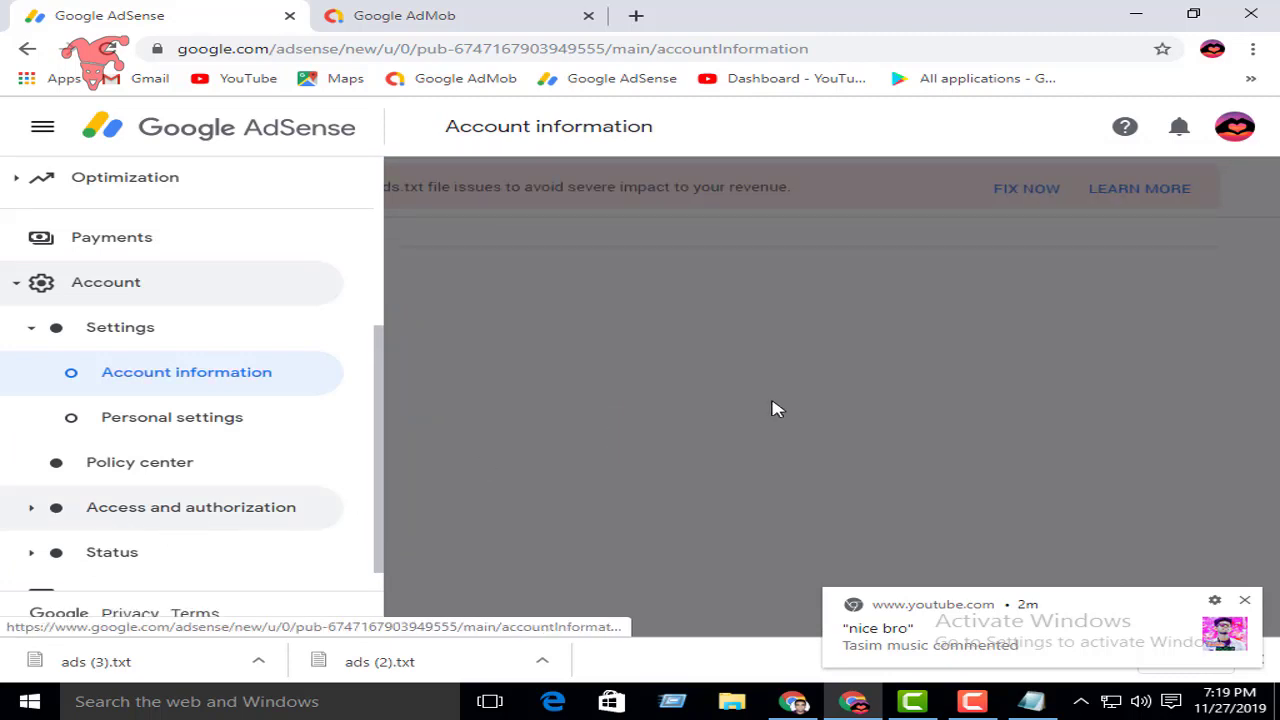
left_click(903, 360)
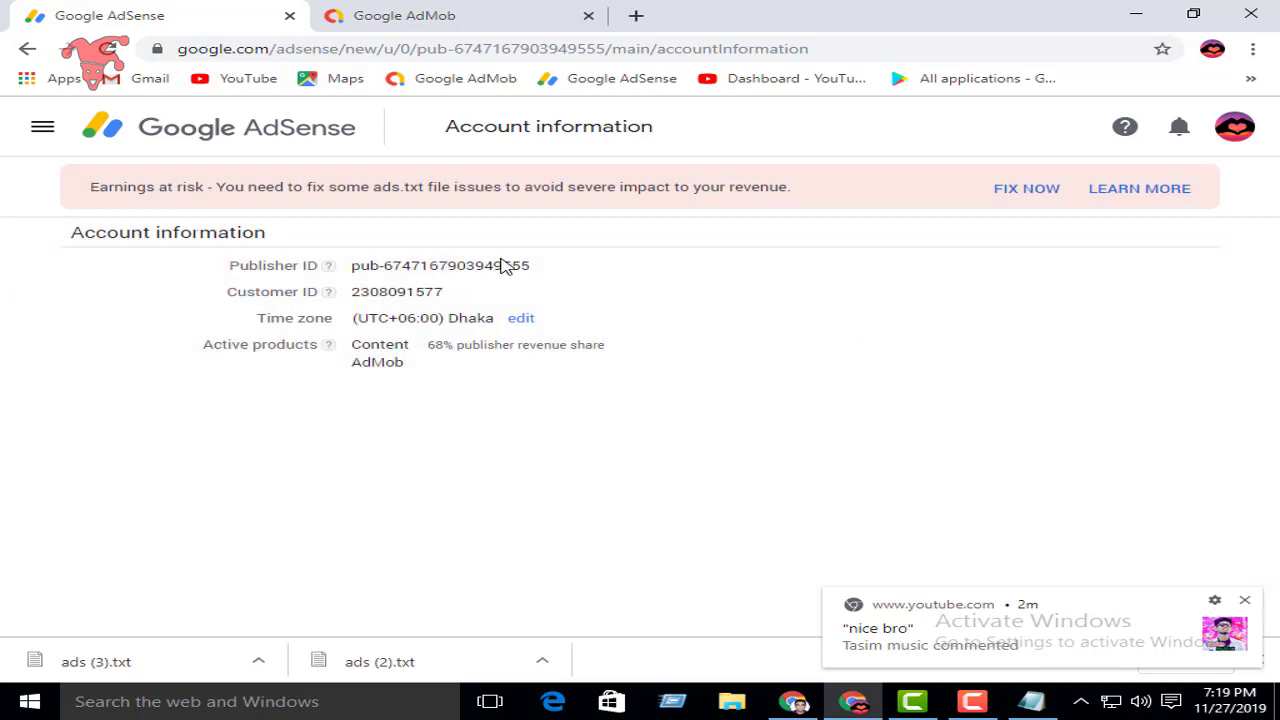
left_click(1031, 701)
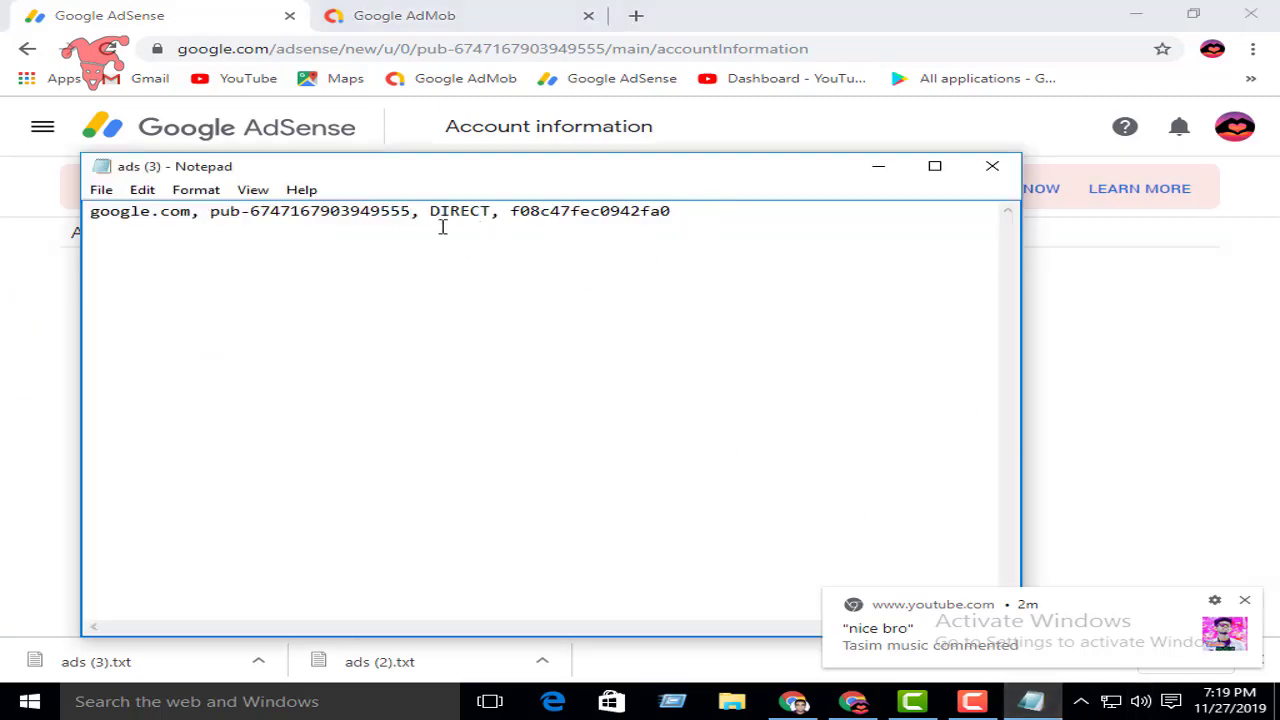
left_click(879, 167)
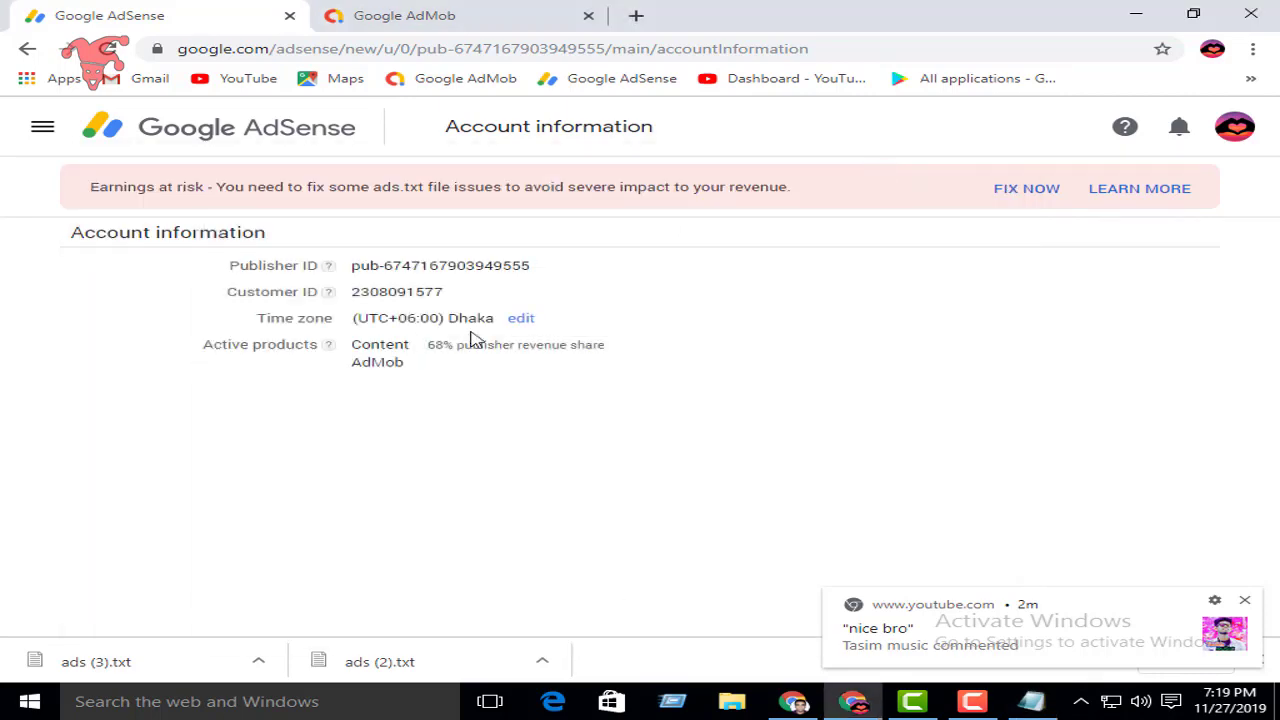
left_click(1030, 193)
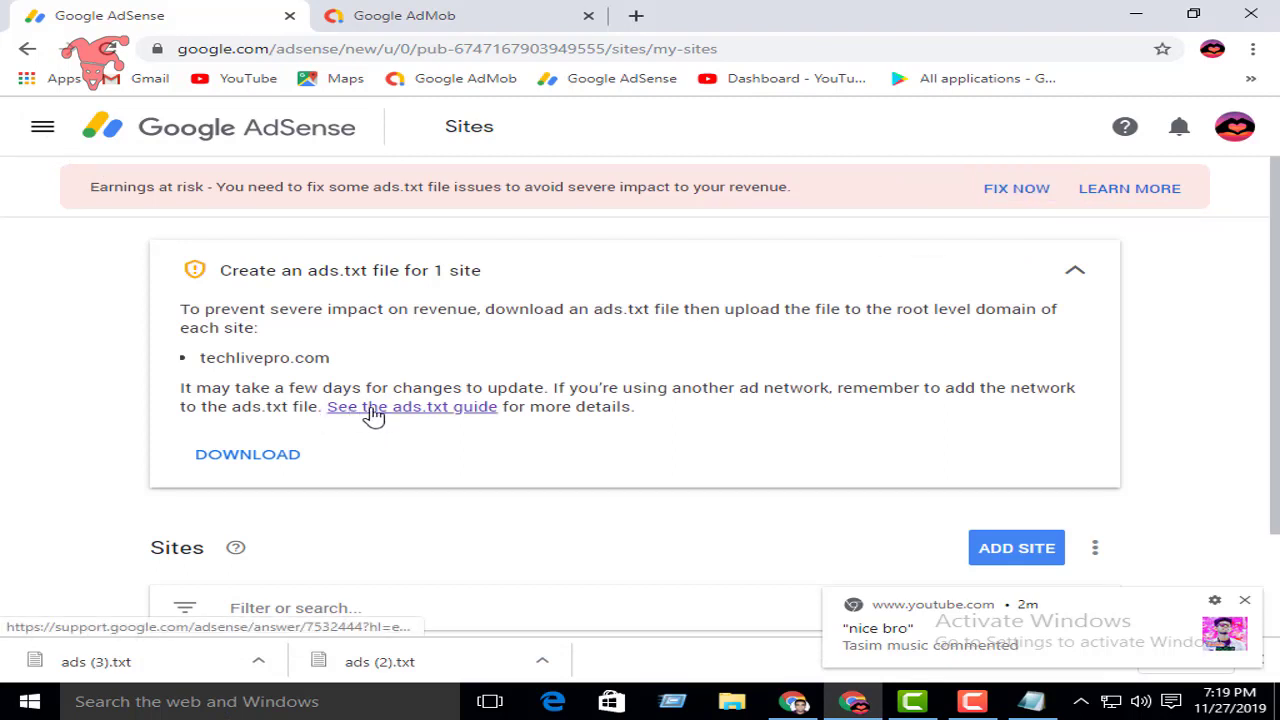
left_click(447, 408)
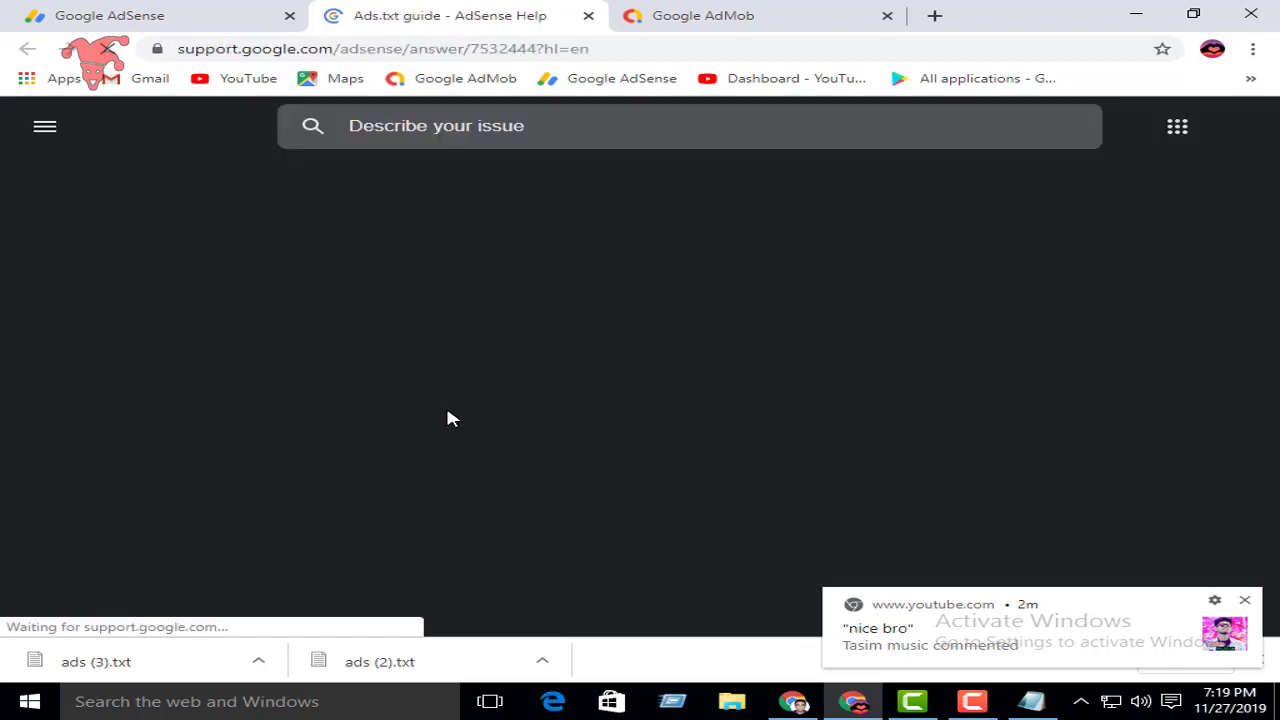
scroll(548, 428, "down", 6)
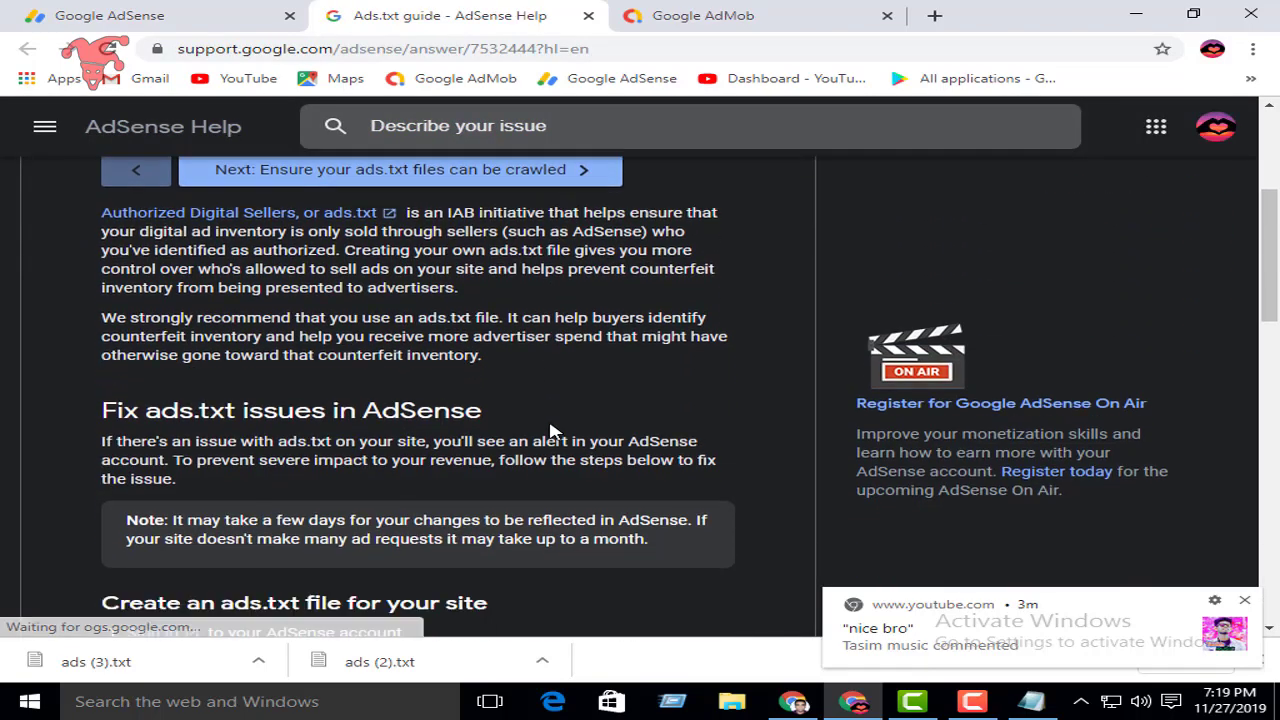
scroll(548, 428, "down", 5)
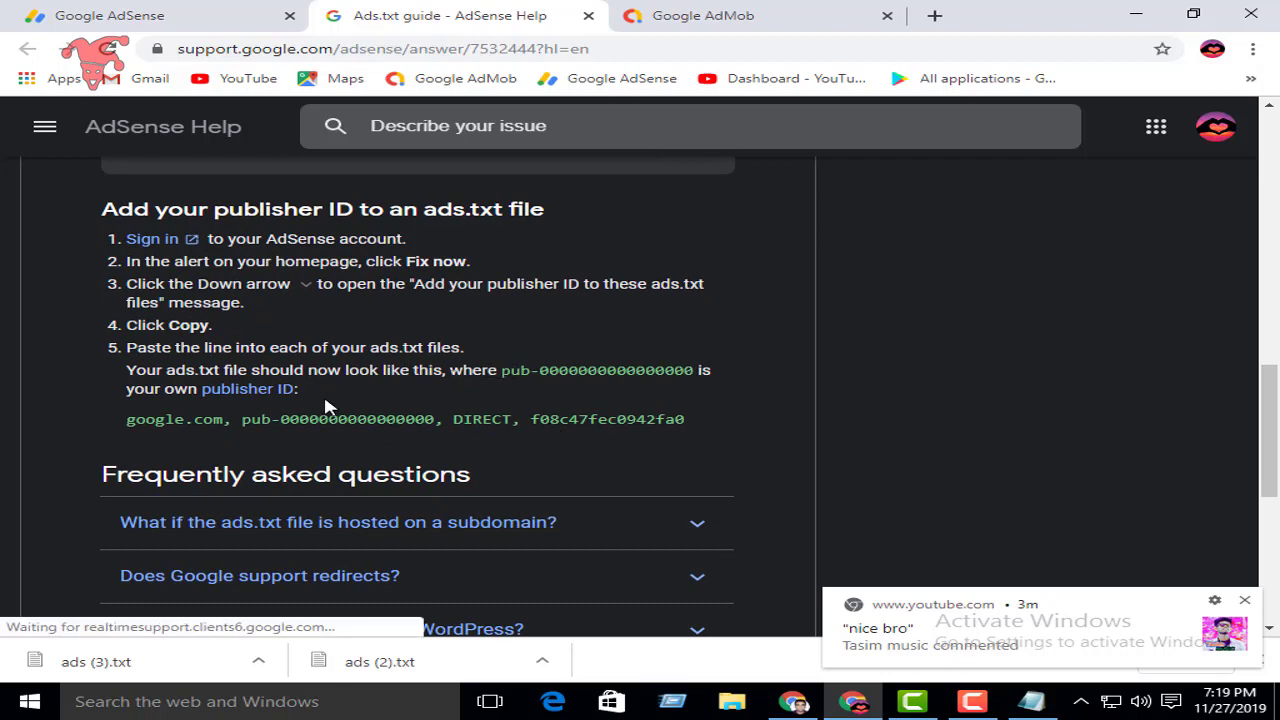
left_click_drag(126, 421, 684, 420)
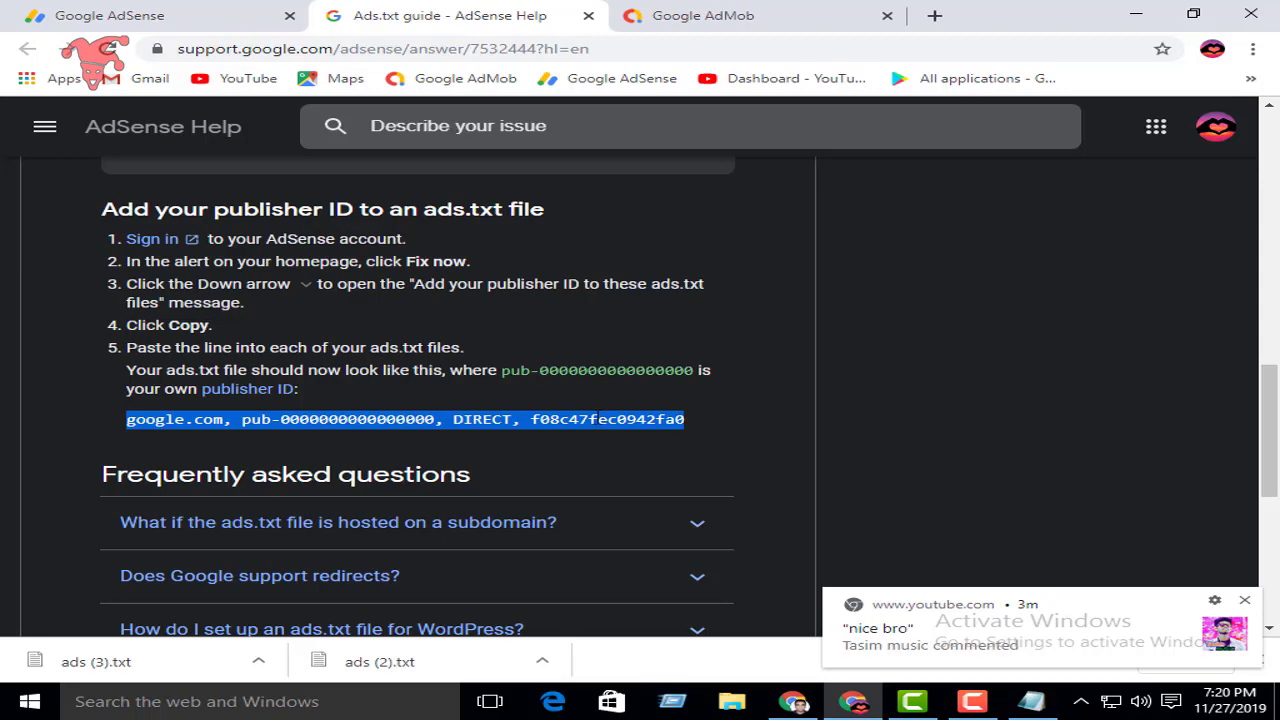
right_click(571, 420)
left_click(619, 436)
Step: Create a new text document on the desktop and paste the copied sample line into it
left_click(1136, 14)
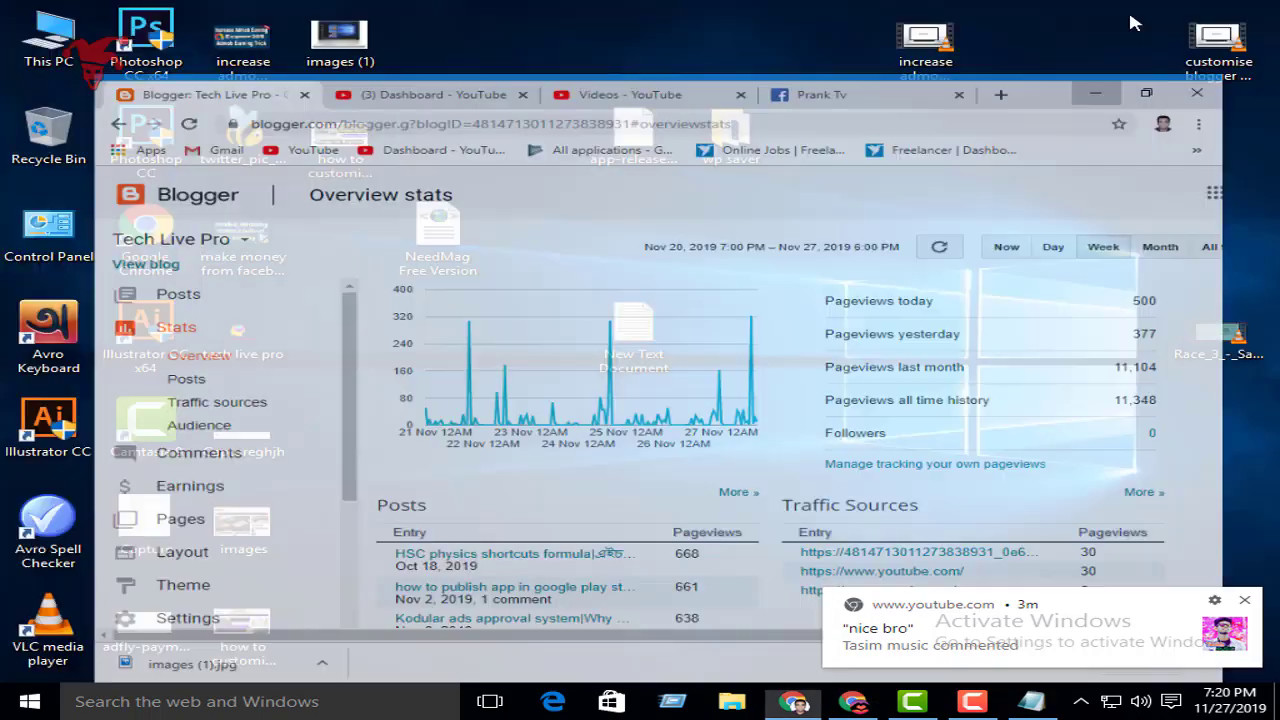
right_click(773, 247)
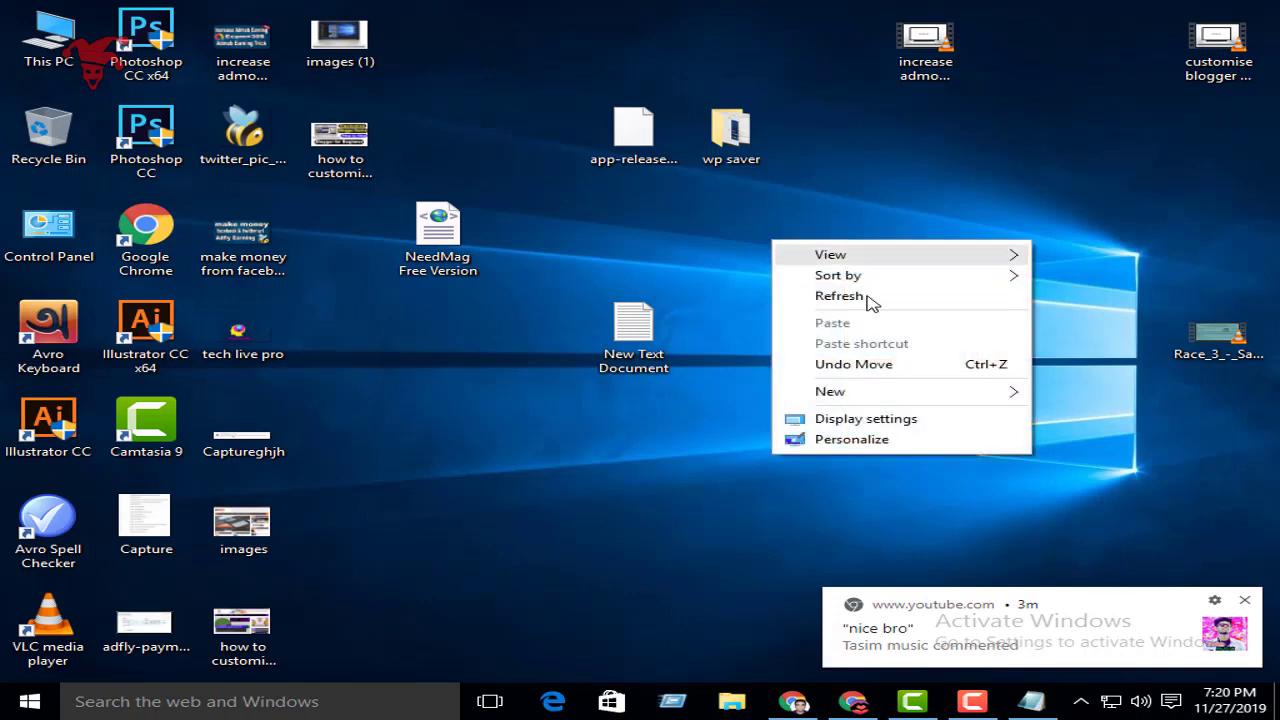
mouse_move(878, 395)
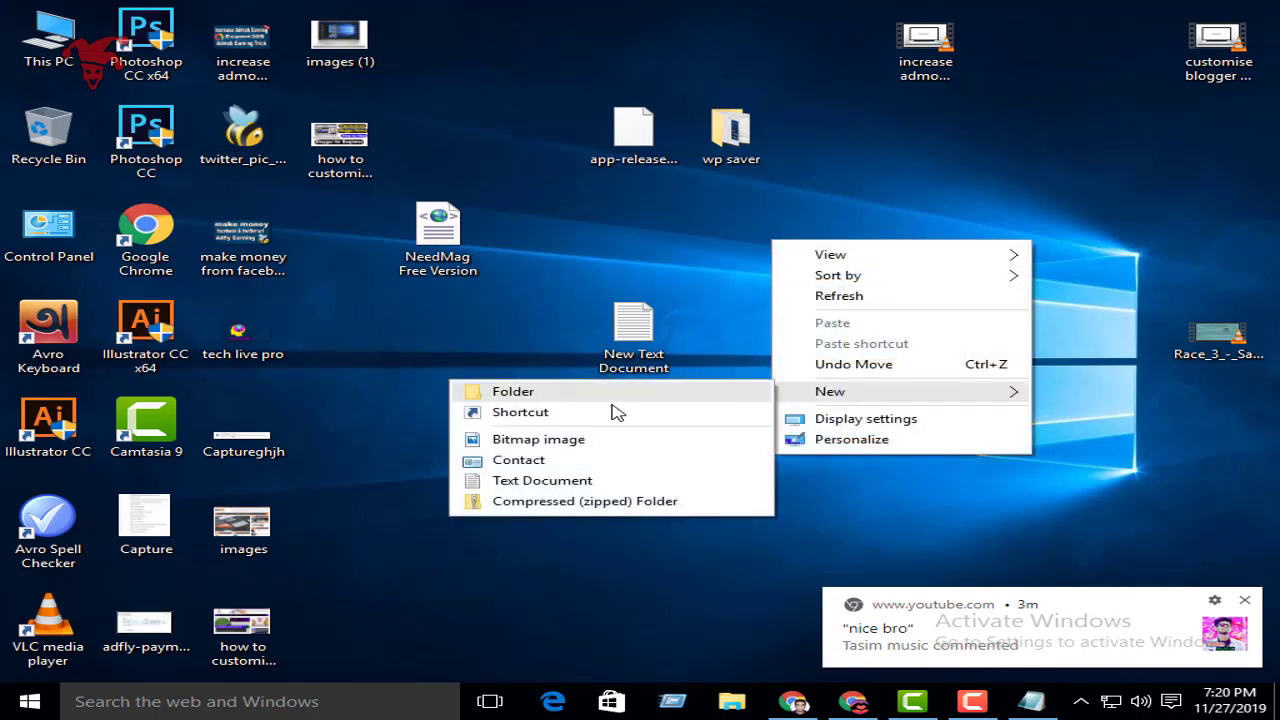
left_click(558, 481)
left_click(843, 238)
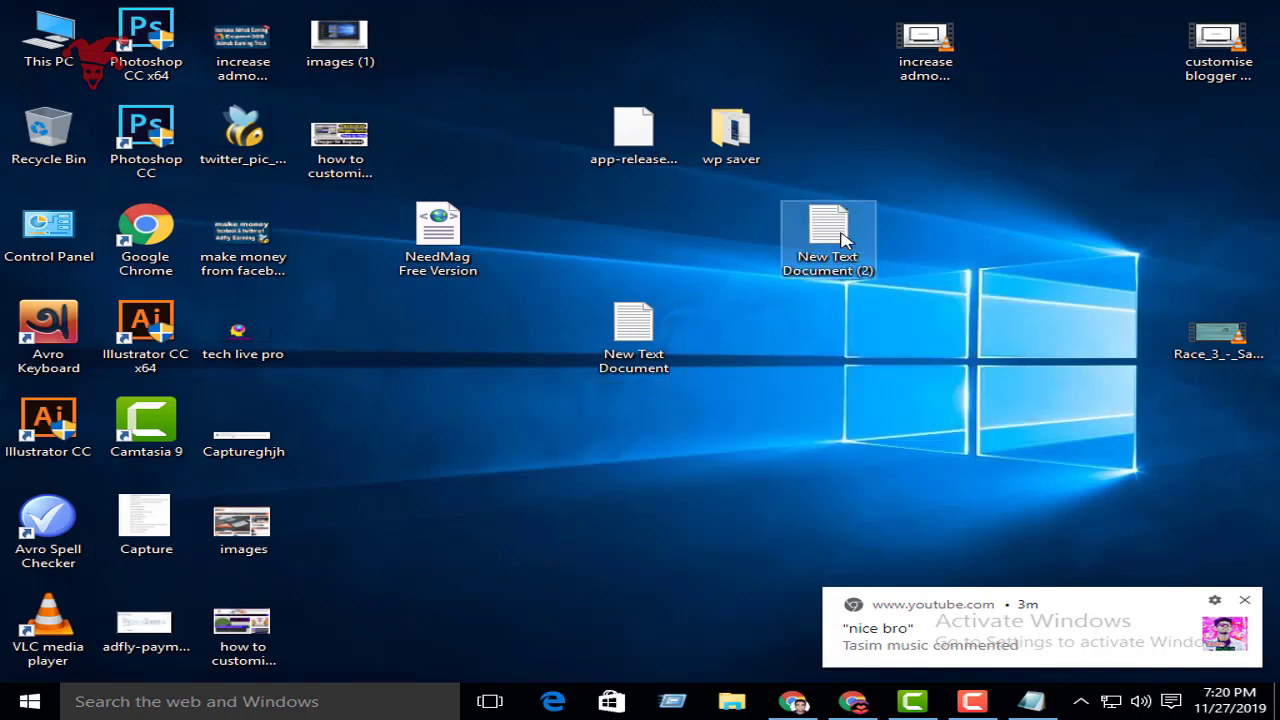
double_click(843, 238)
right_click(193, 221)
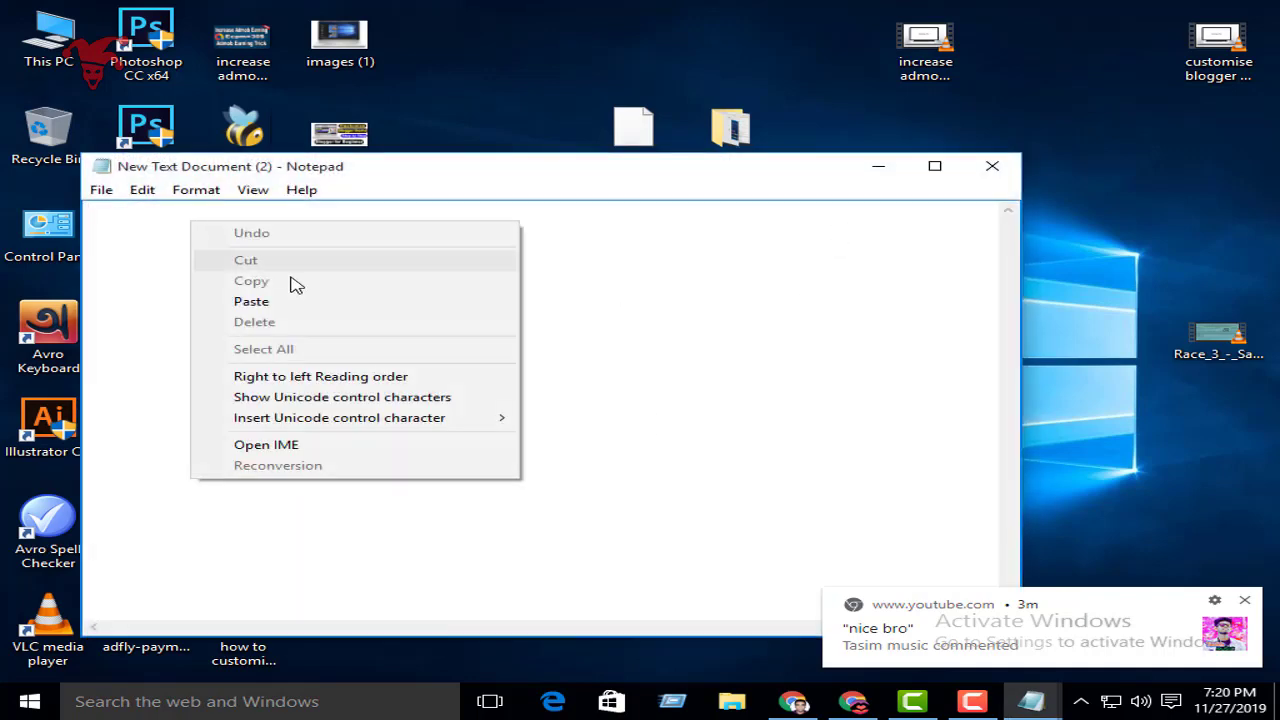
left_click(312, 300)
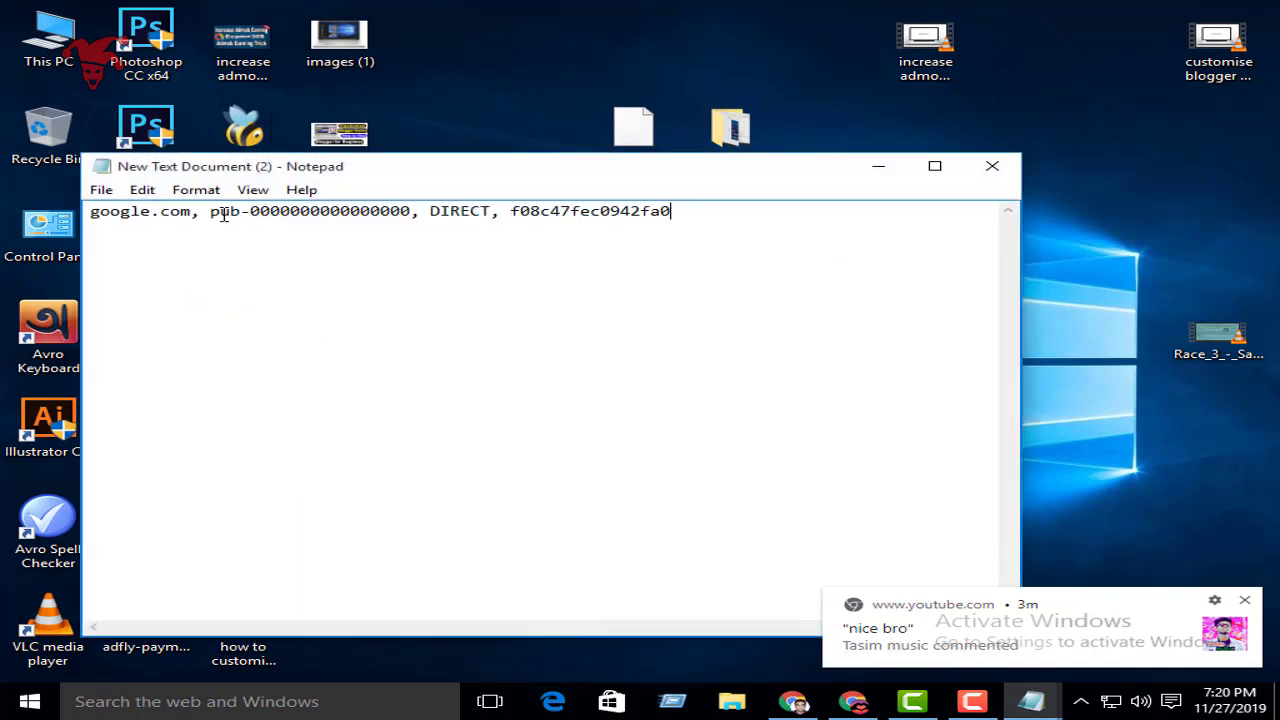
Step: Replace the placeholder zeros after "pub-" with the publisher ID number copied from the downloaded ads (3) file
left_click_drag(251, 210, 413, 210)
key("BackSpace")
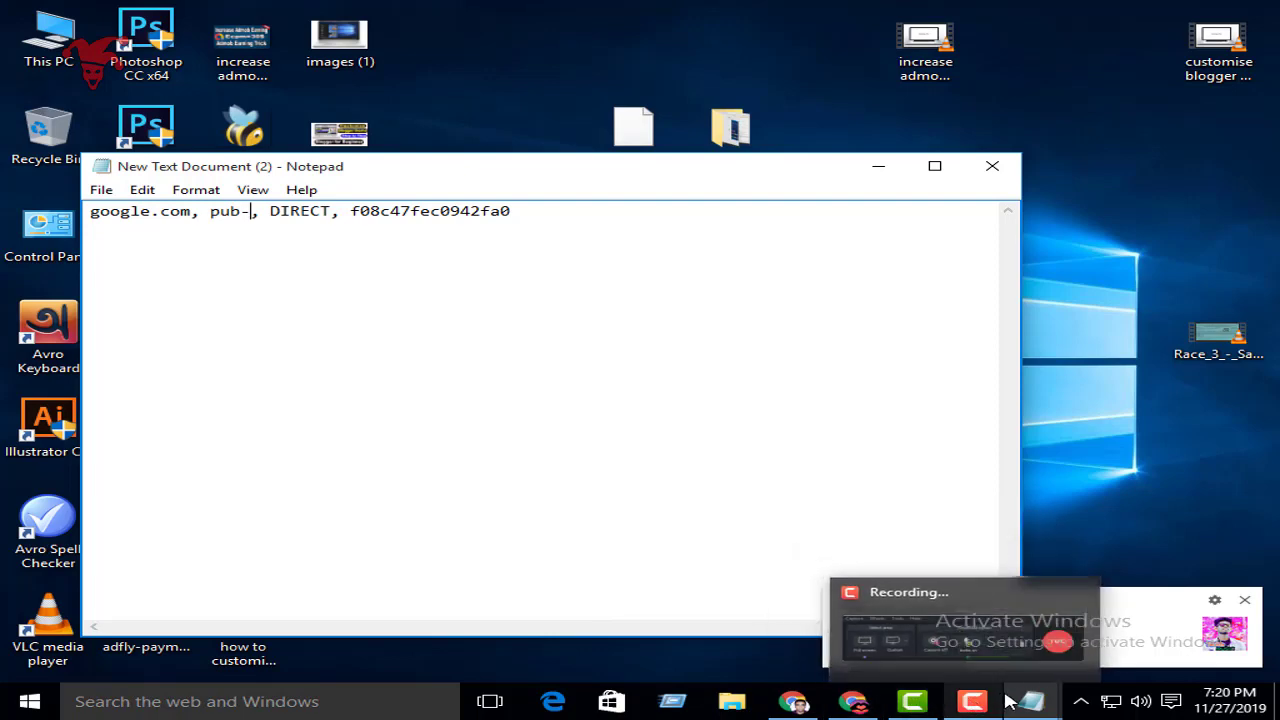
mouse_move(1031, 702)
left_click(900, 608)
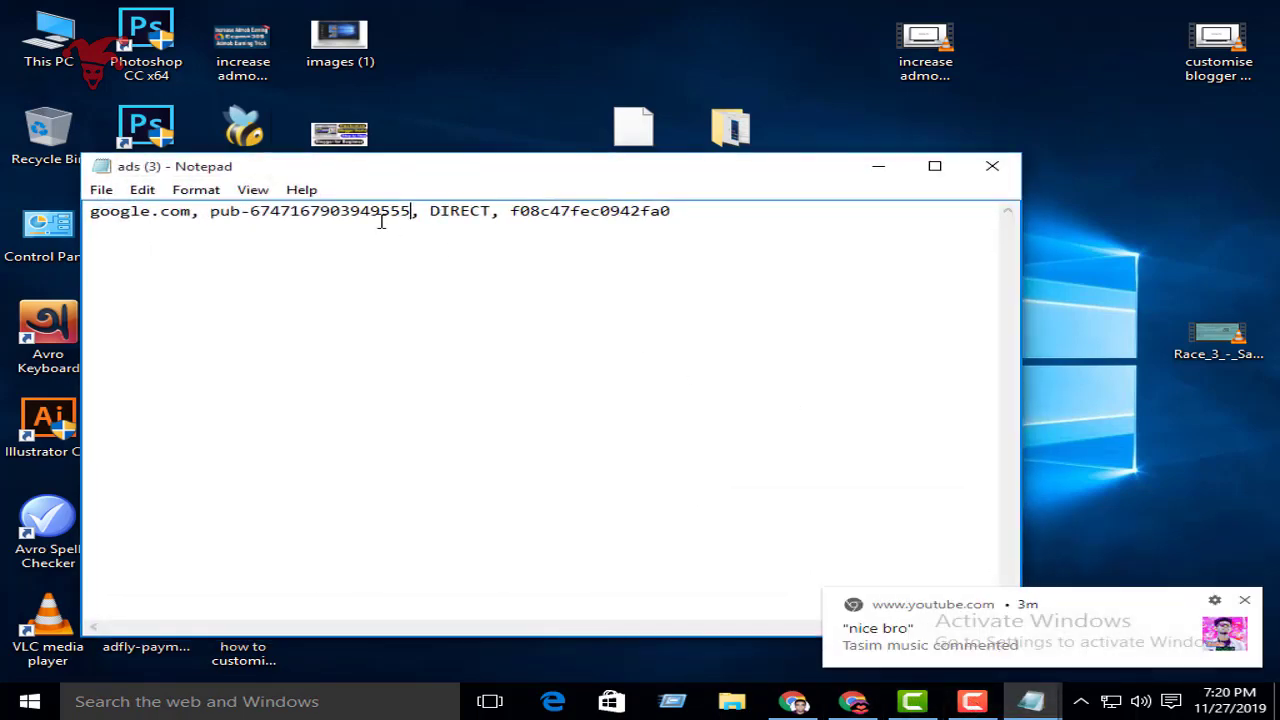
left_click_drag(252, 215, 403, 211)
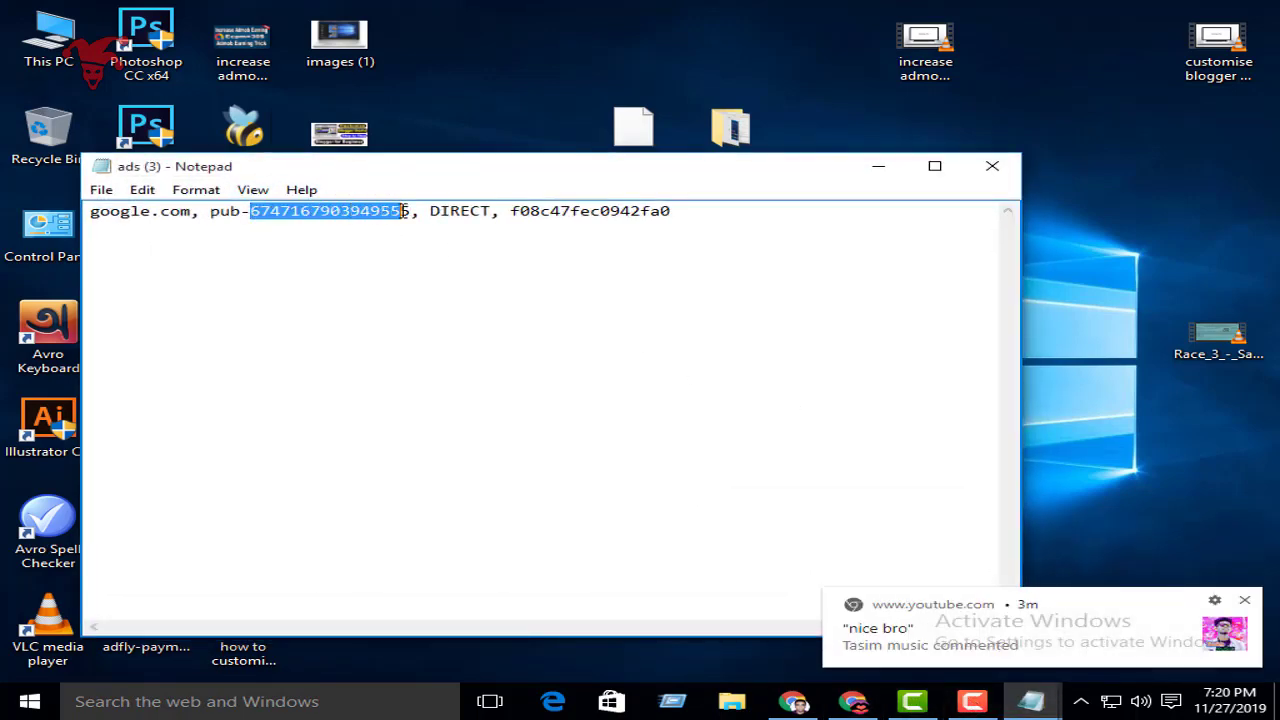
right_click(393, 212)
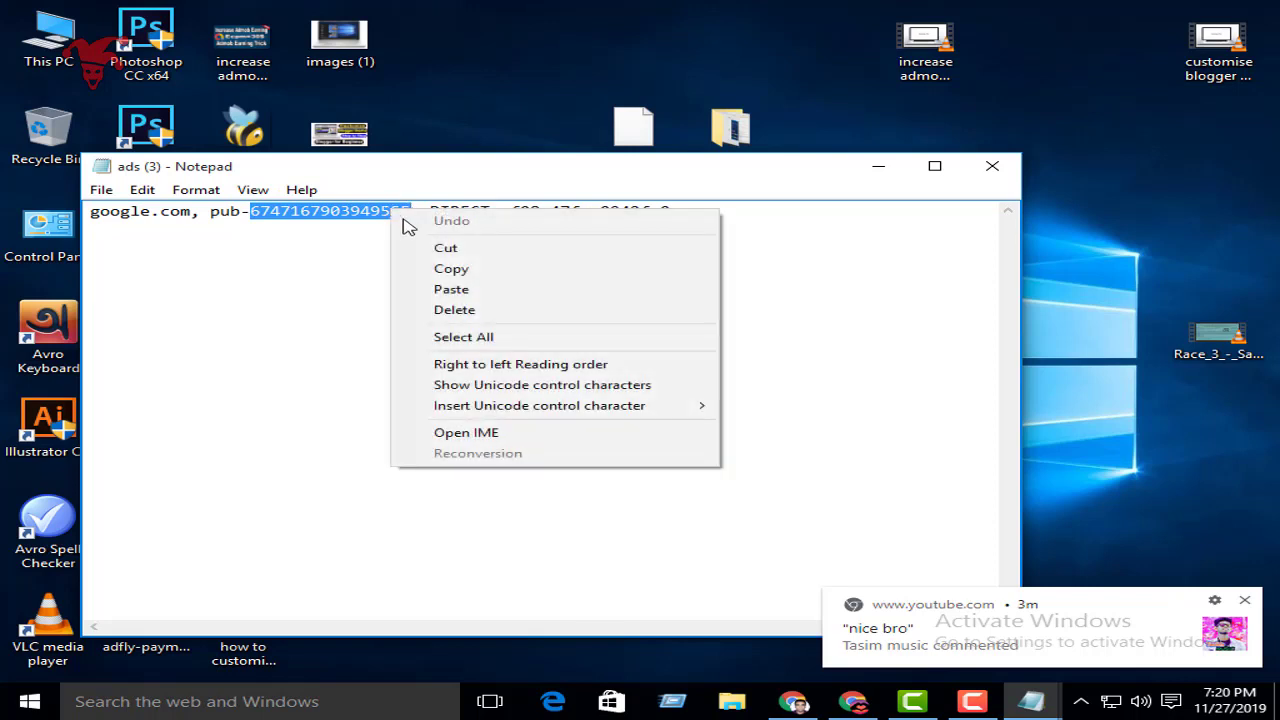
left_click(457, 266)
left_click(878, 166)
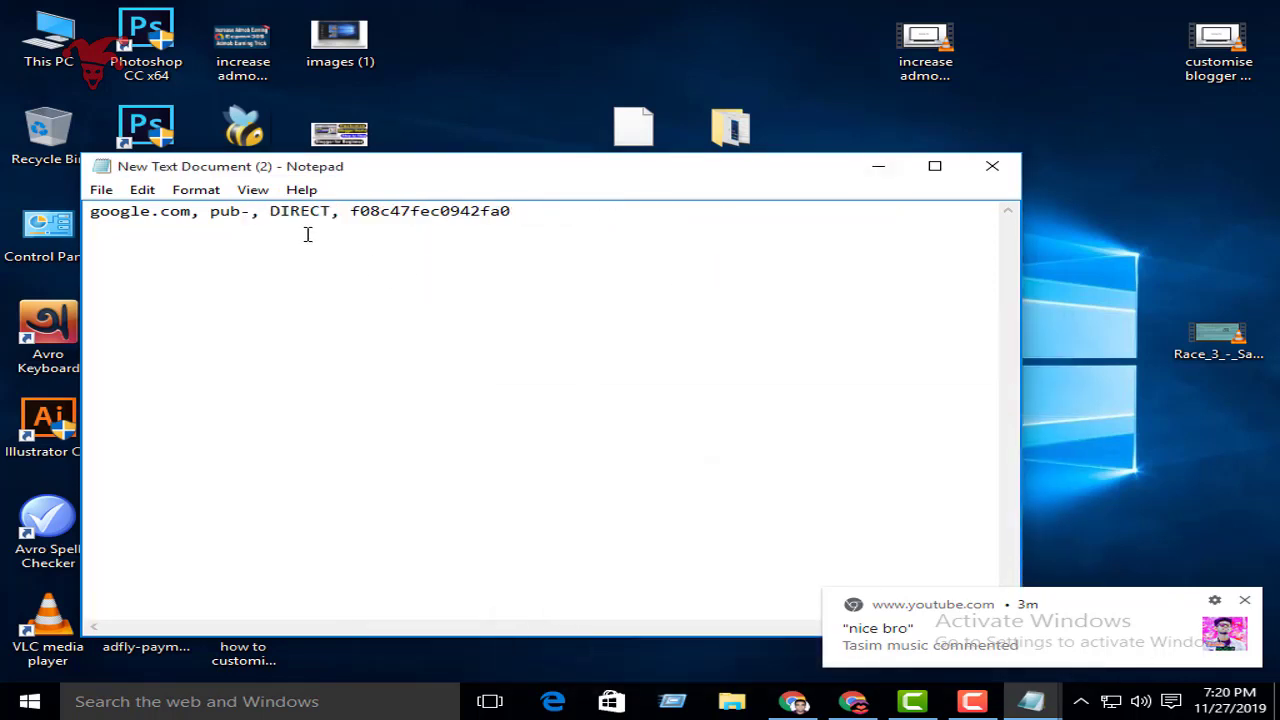
right_click(252, 211)
left_click(323, 290)
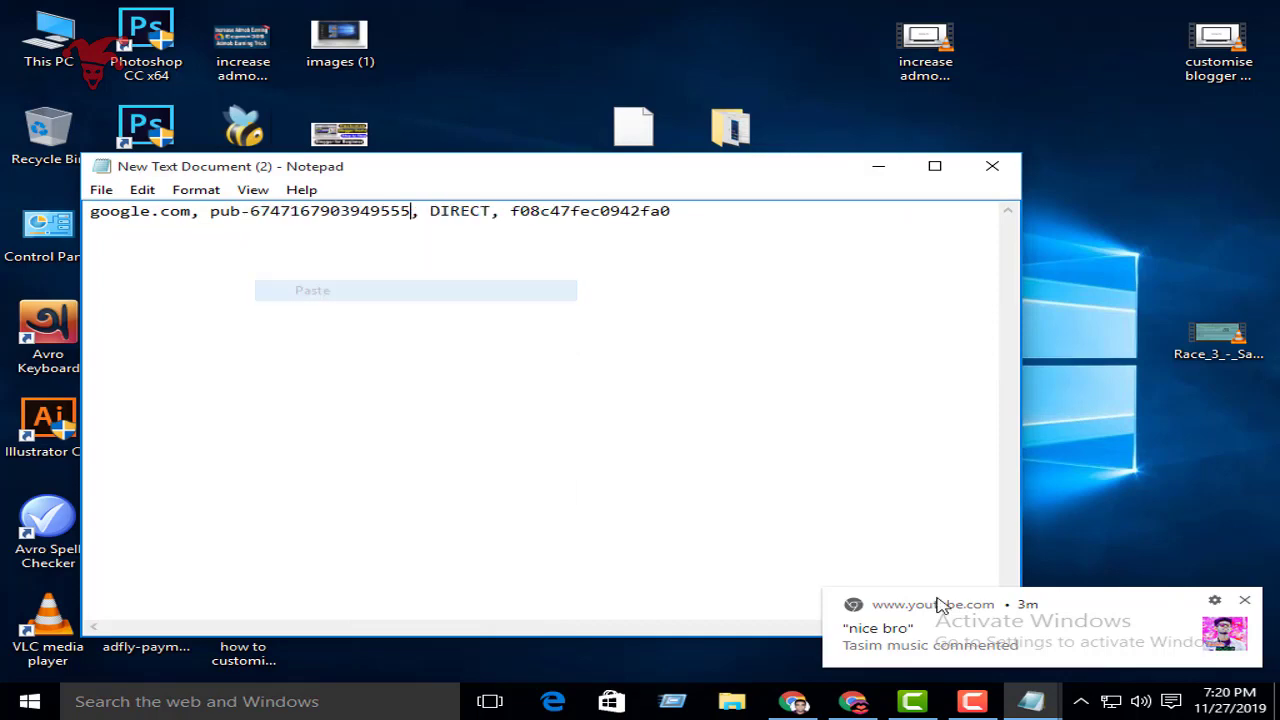
Step: Save the text document to the Desktop under the name ads.txt
left_click(101, 190)
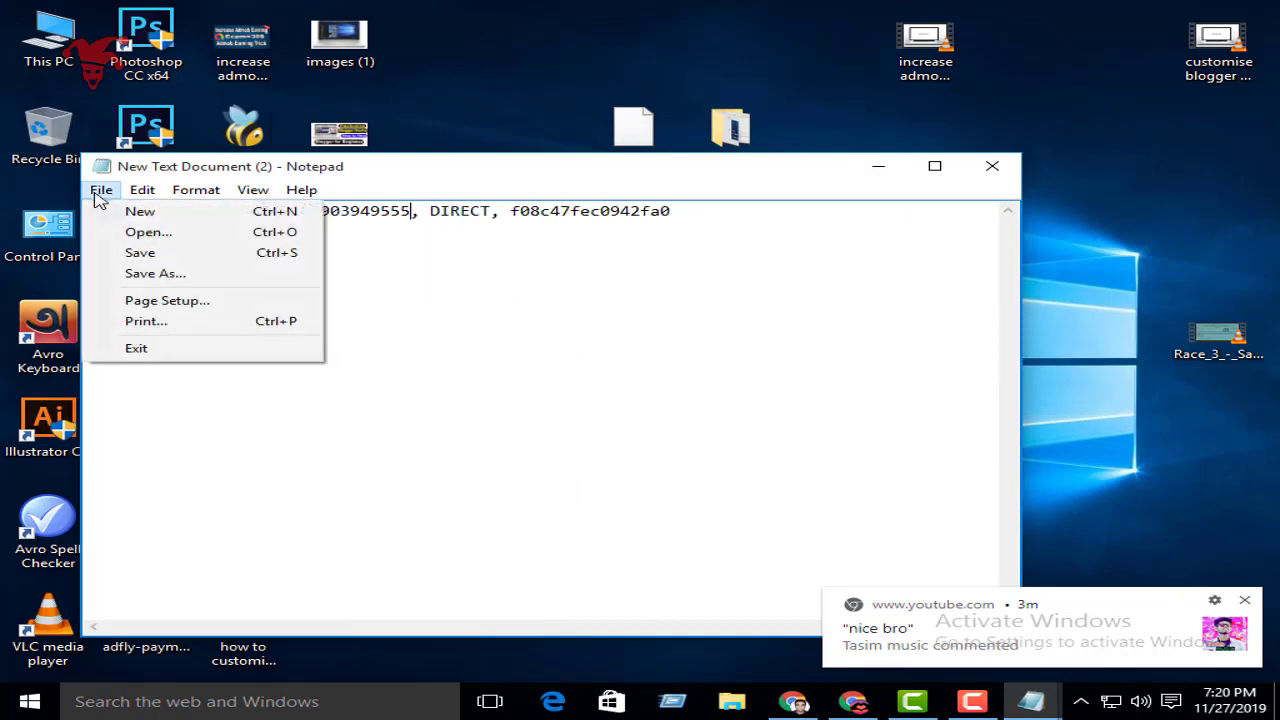
left_click(190, 277)
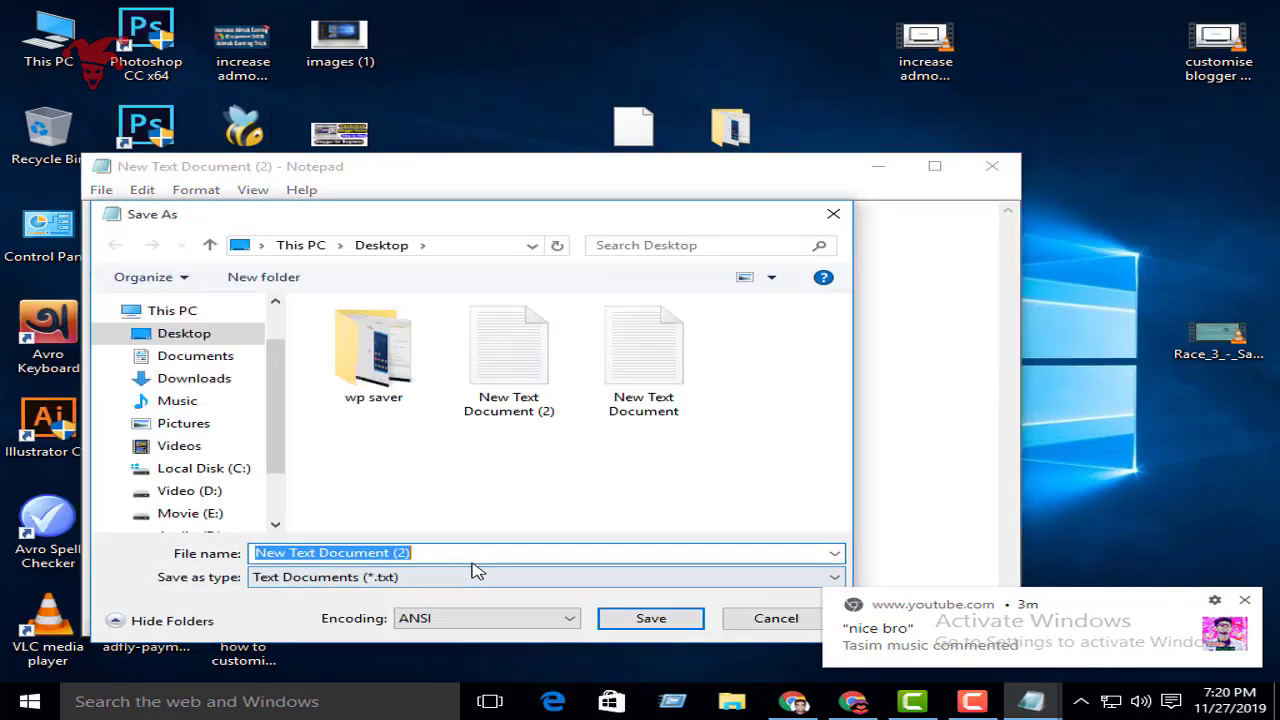
key("BackSpace")
type("ads.txt")
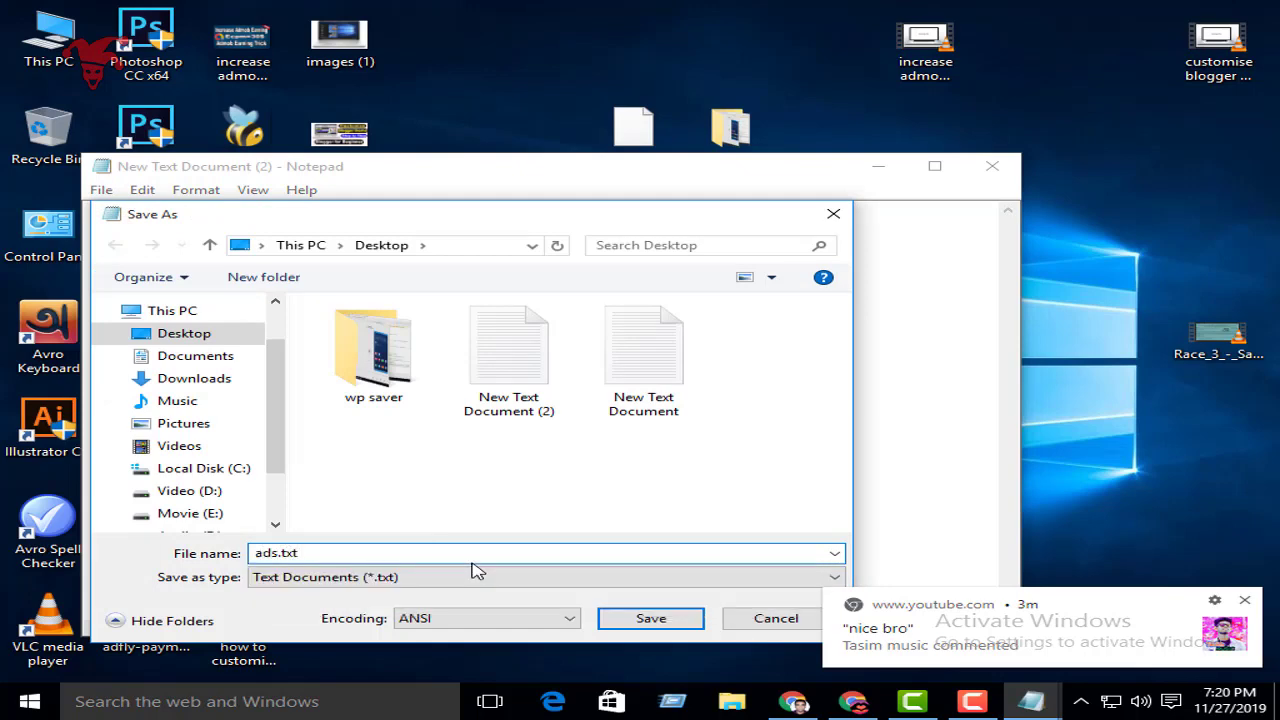
key("Return")
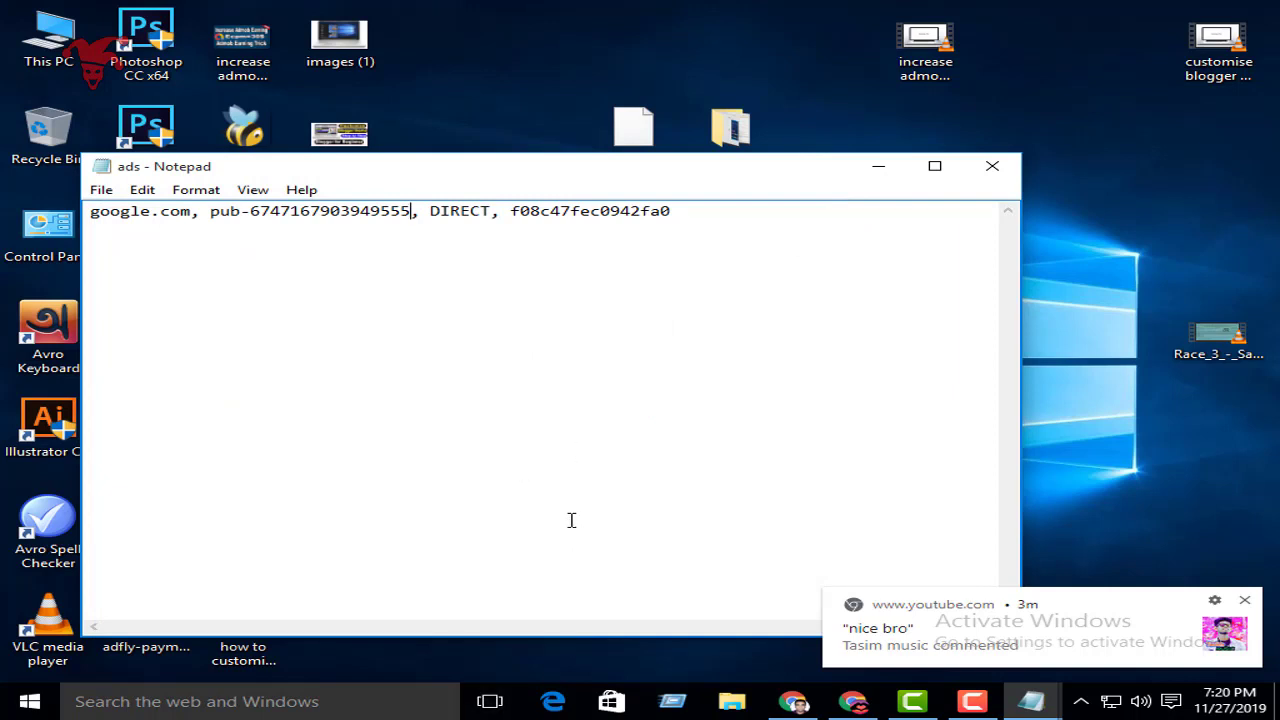
Step: Compare the entry in the ads file with the downloaded ads (3) file and copy the complete line from ads (3)
left_click_drag(710, 216, 25, 214)
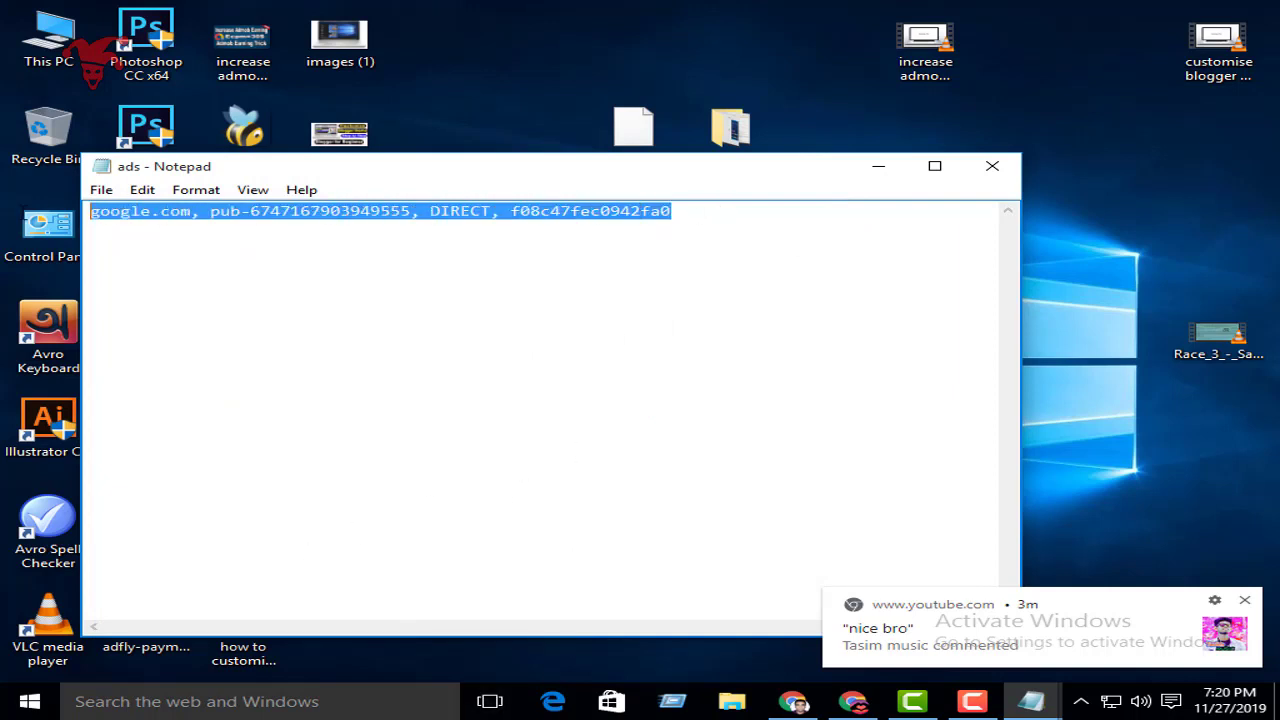
left_click(375, 260)
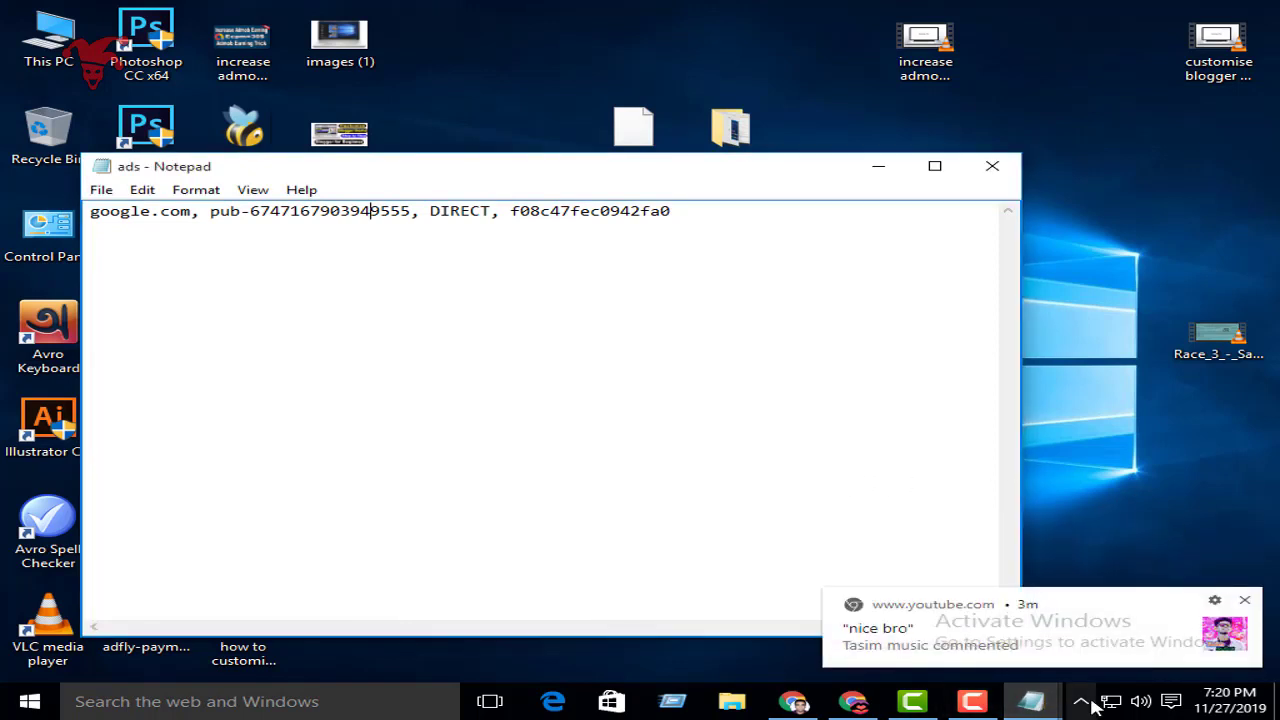
mouse_move(1030, 701)
left_click(863, 620)
left_click(753, 207)
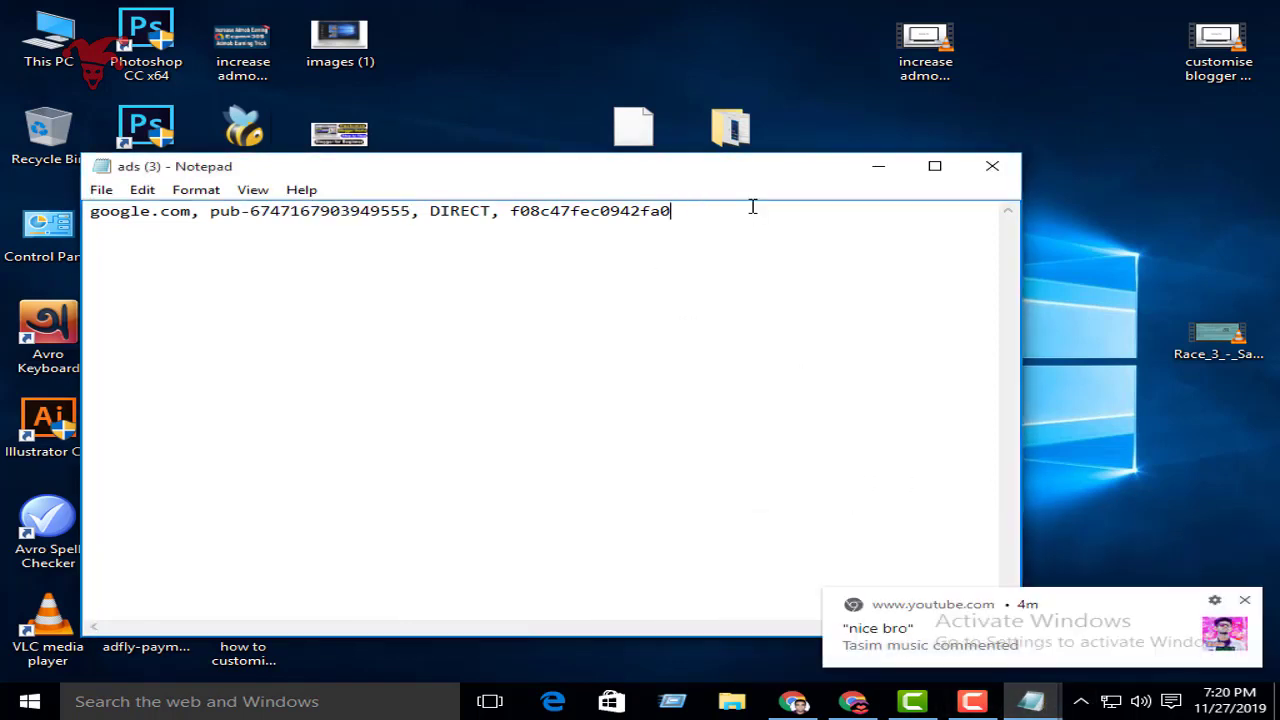
left_click_drag(692, 212, 89, 203)
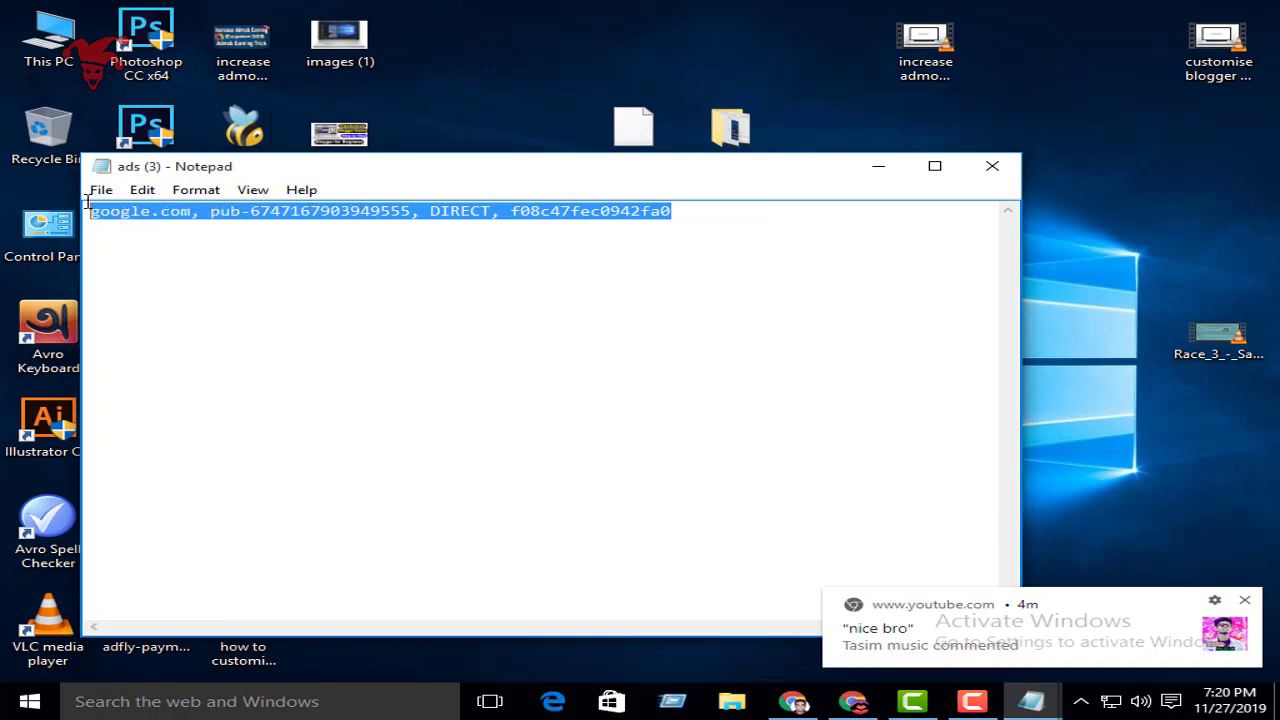
right_click(195, 211)
left_click(337, 274)
Step: Switch to the Tech Live Pro blog in Blogger and open the Monetization section of its search preferences
left_click(793, 701)
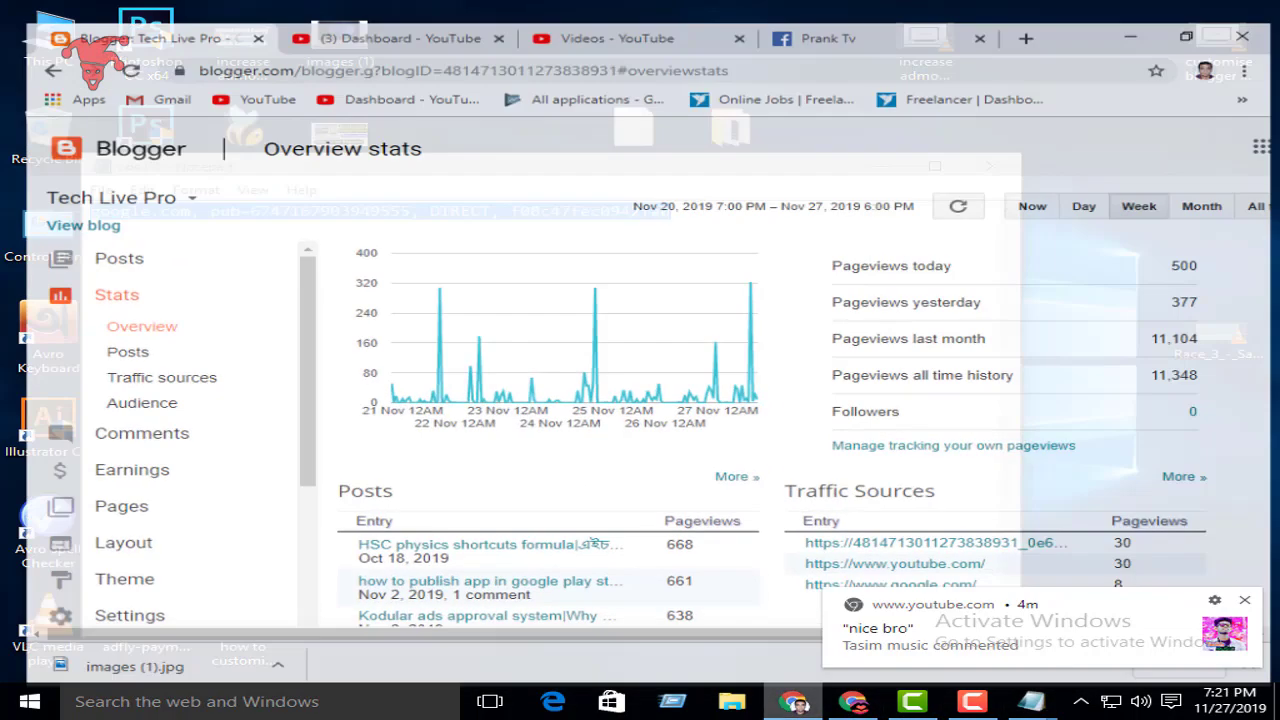
scroll(160, 470, "down", 5)
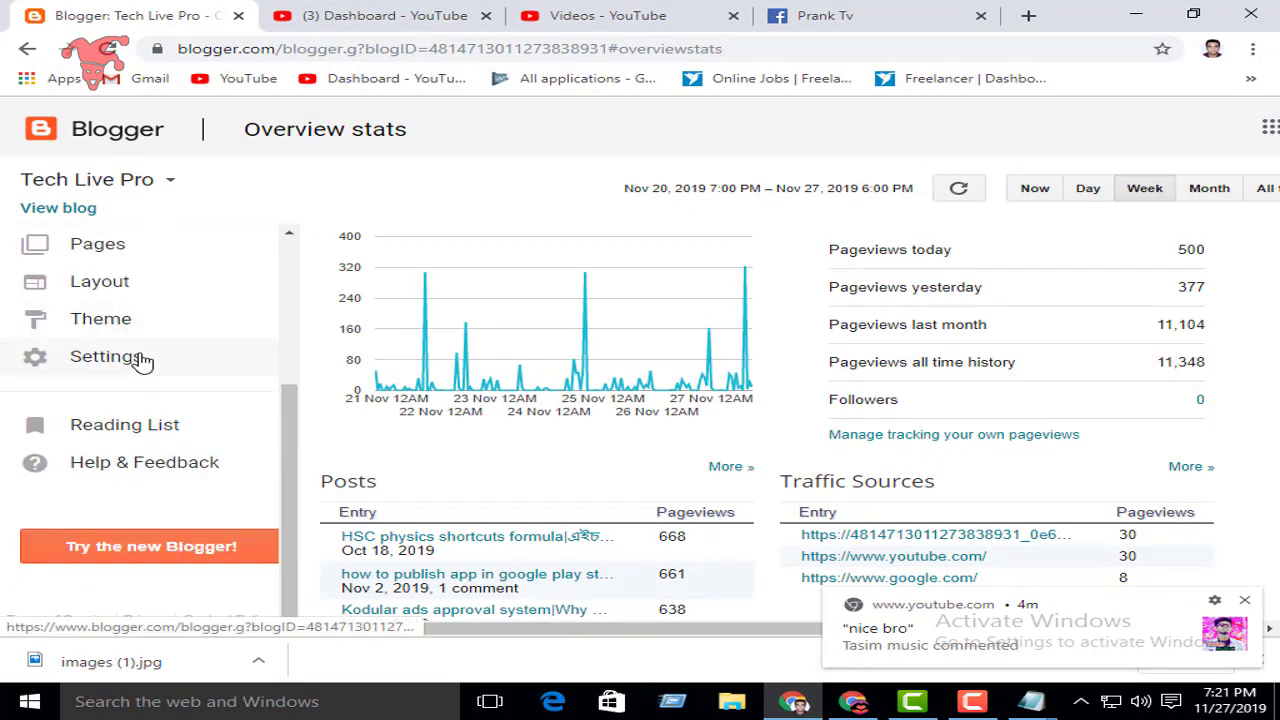
left_click(143, 358)
scroll(337, 380, "down", 5)
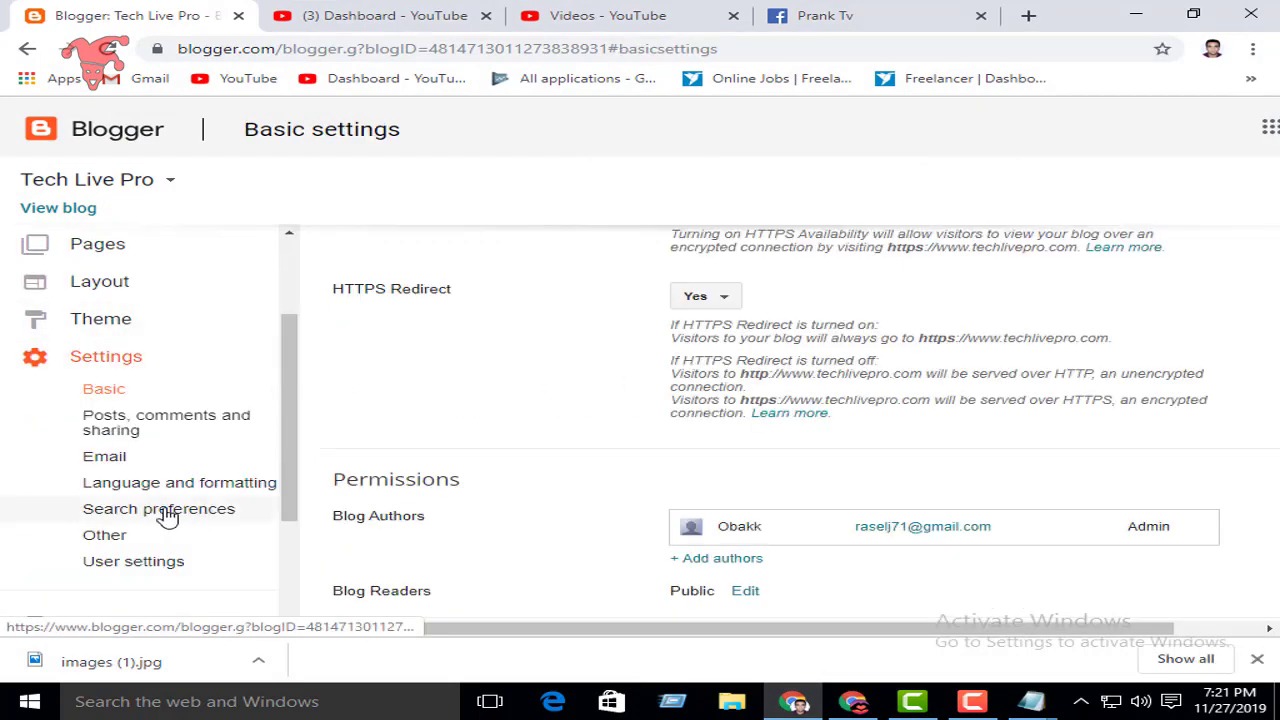
left_click(167, 512)
scroll(586, 491, "down", 2)
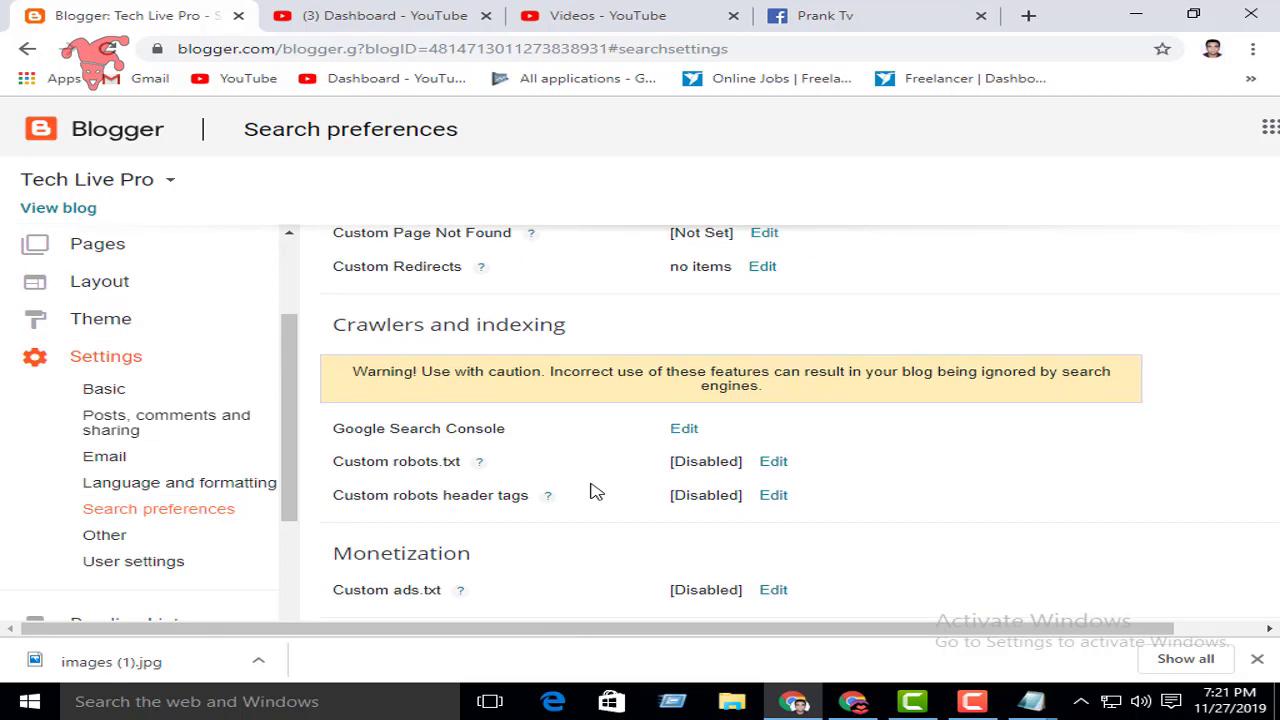
left_click_drag(340, 555, 551, 563)
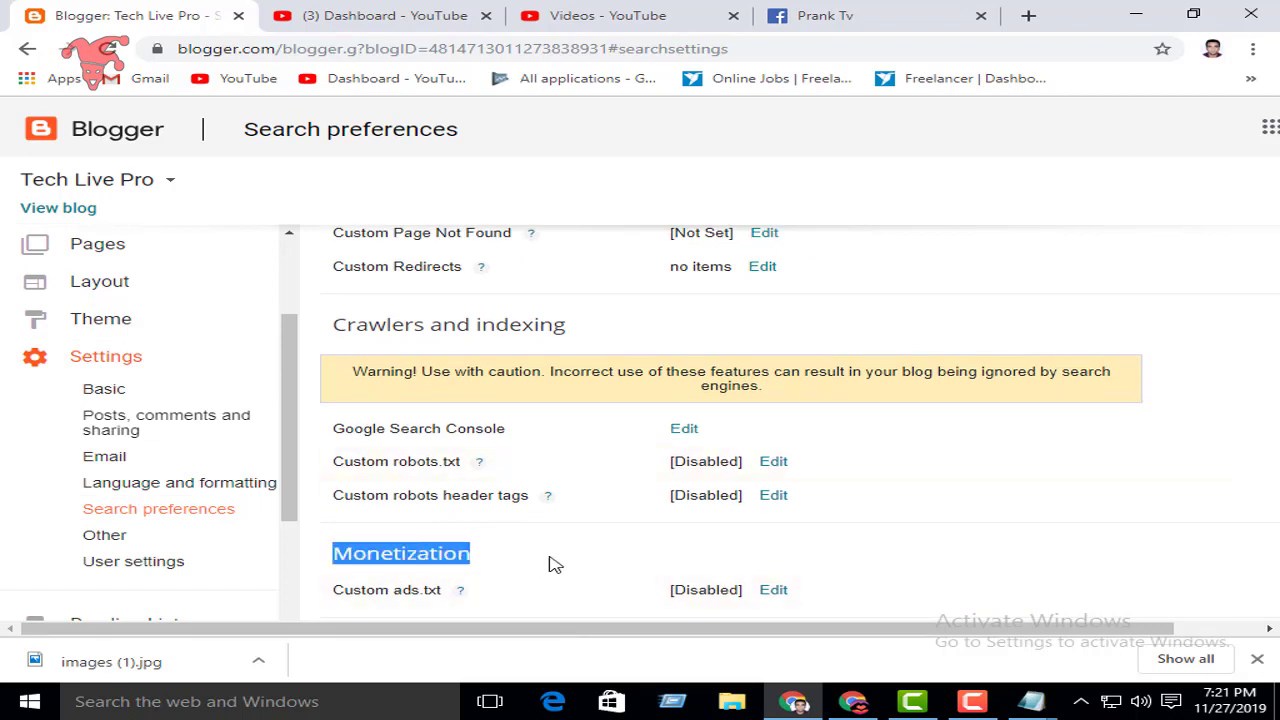
left_click(562, 567)
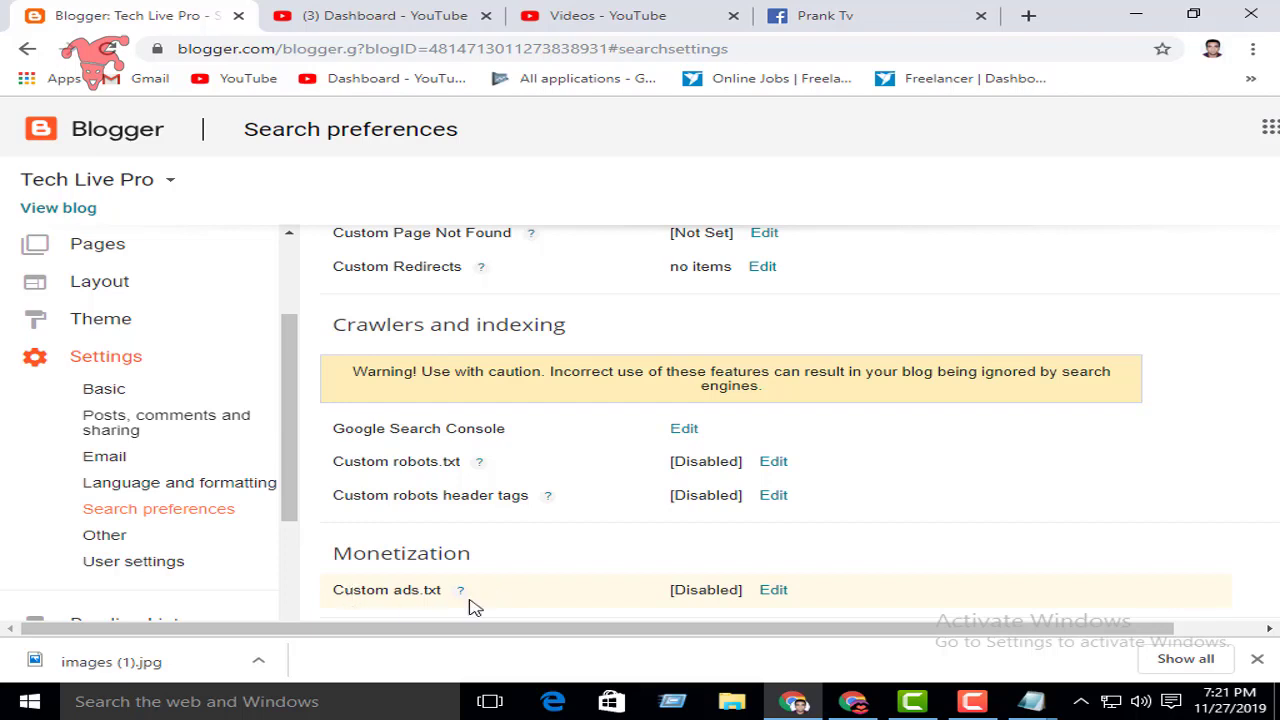
Step: Enable custom ads.txt content for the blog, paste the copied ads.txt line into it and save the changes
left_click(775, 592)
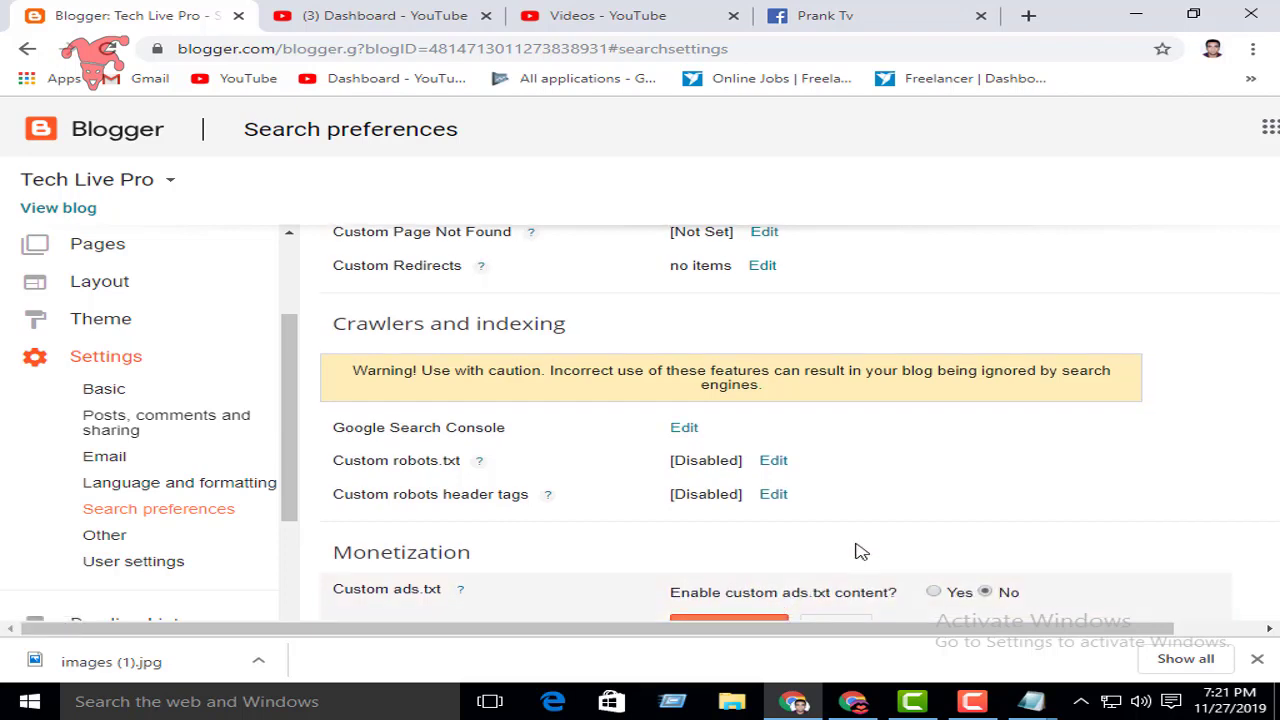
left_click(933, 549)
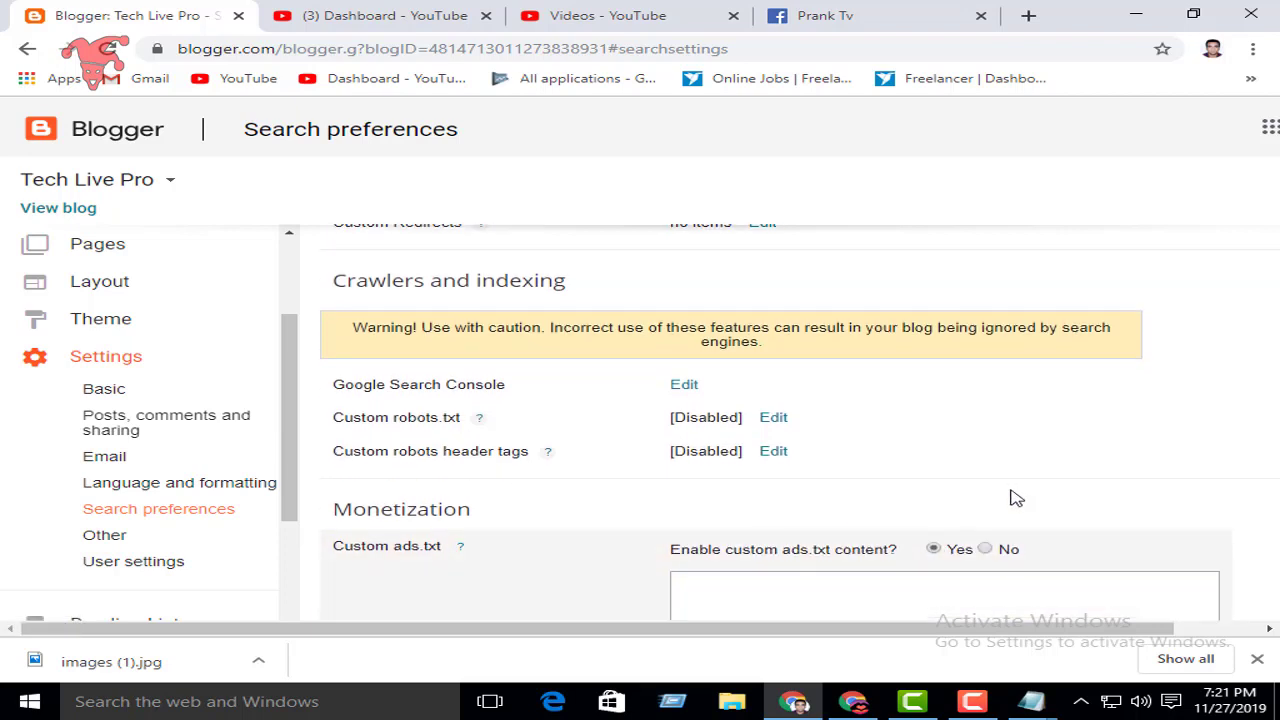
left_click(726, 477)
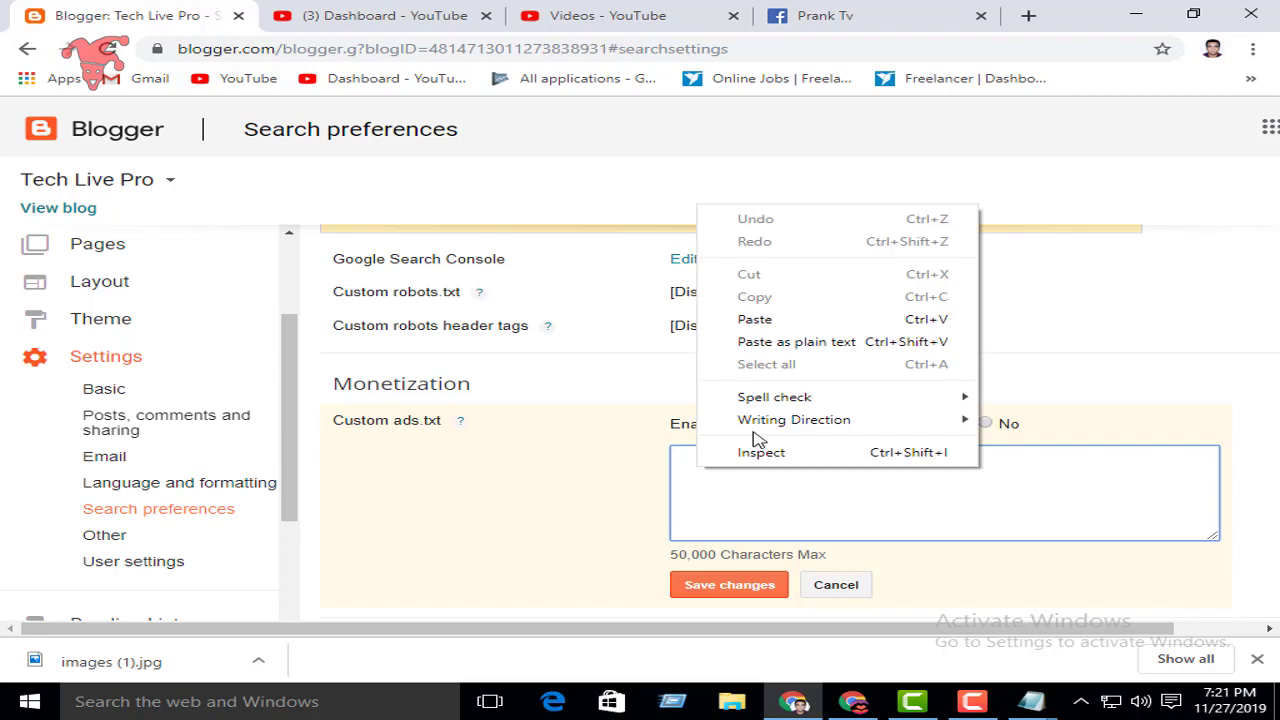
left_click(843, 318)
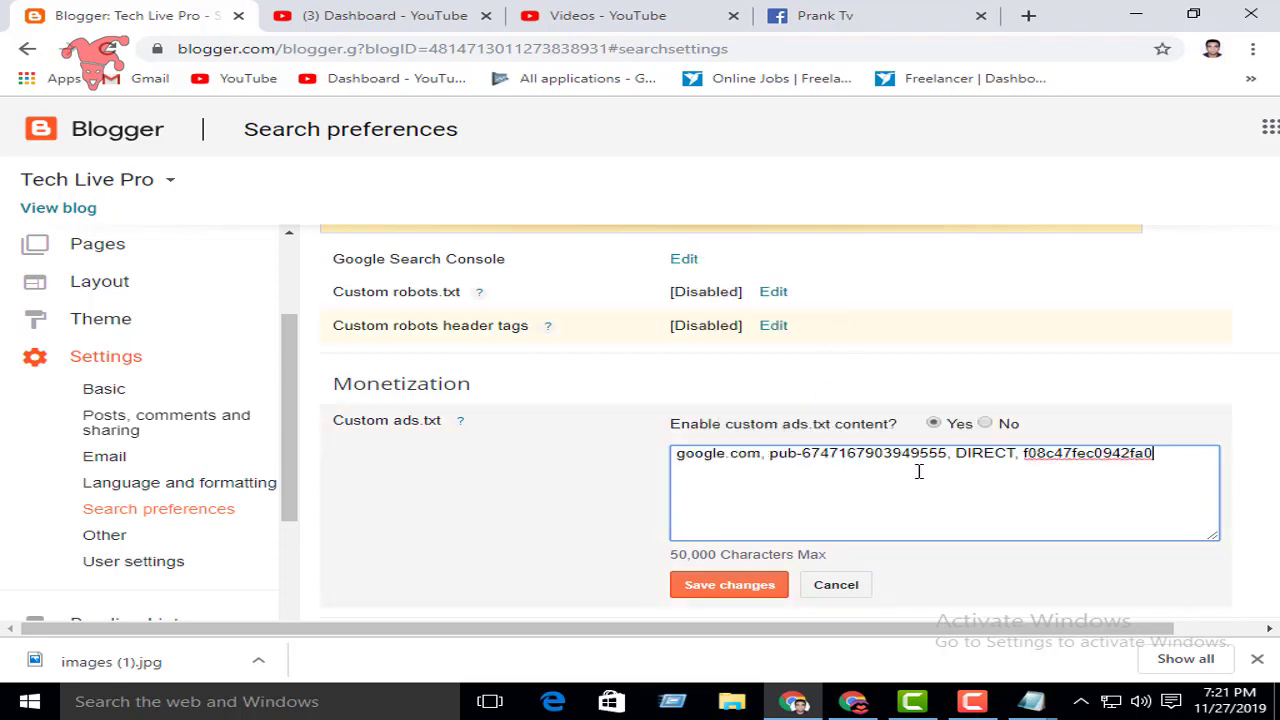
left_click(729, 585)
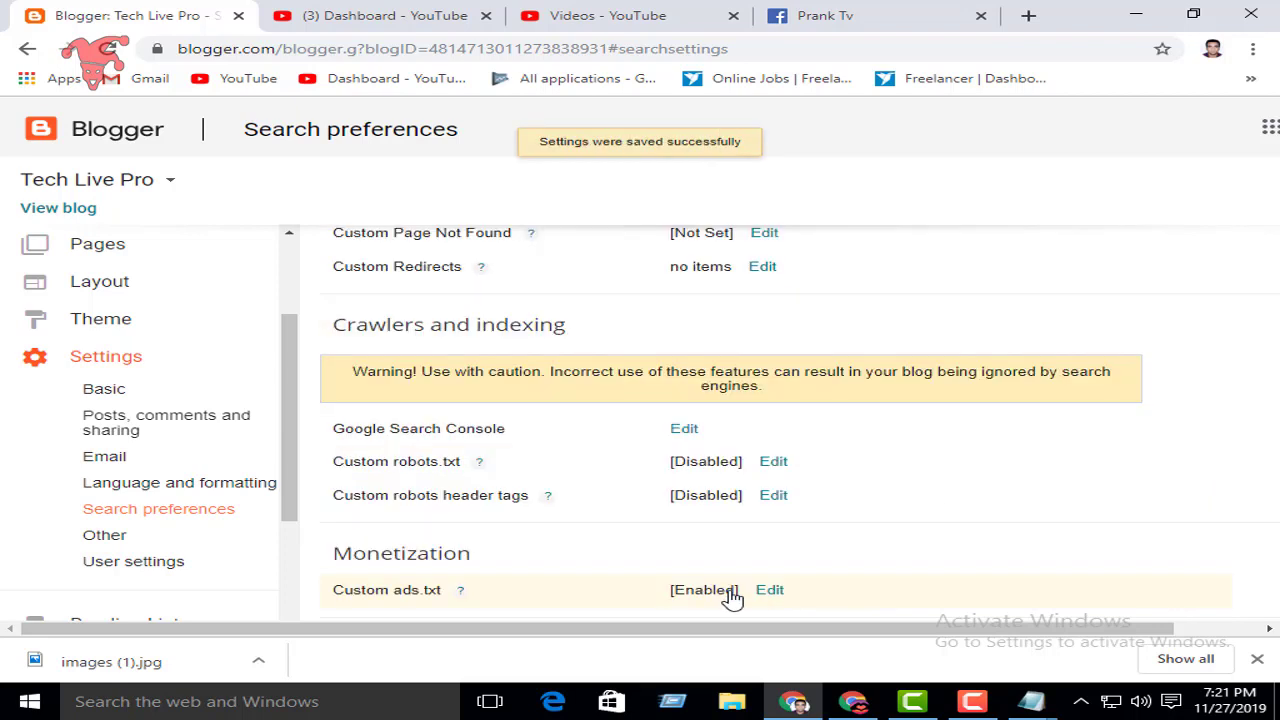
scroll(512, 502, "up", 2)
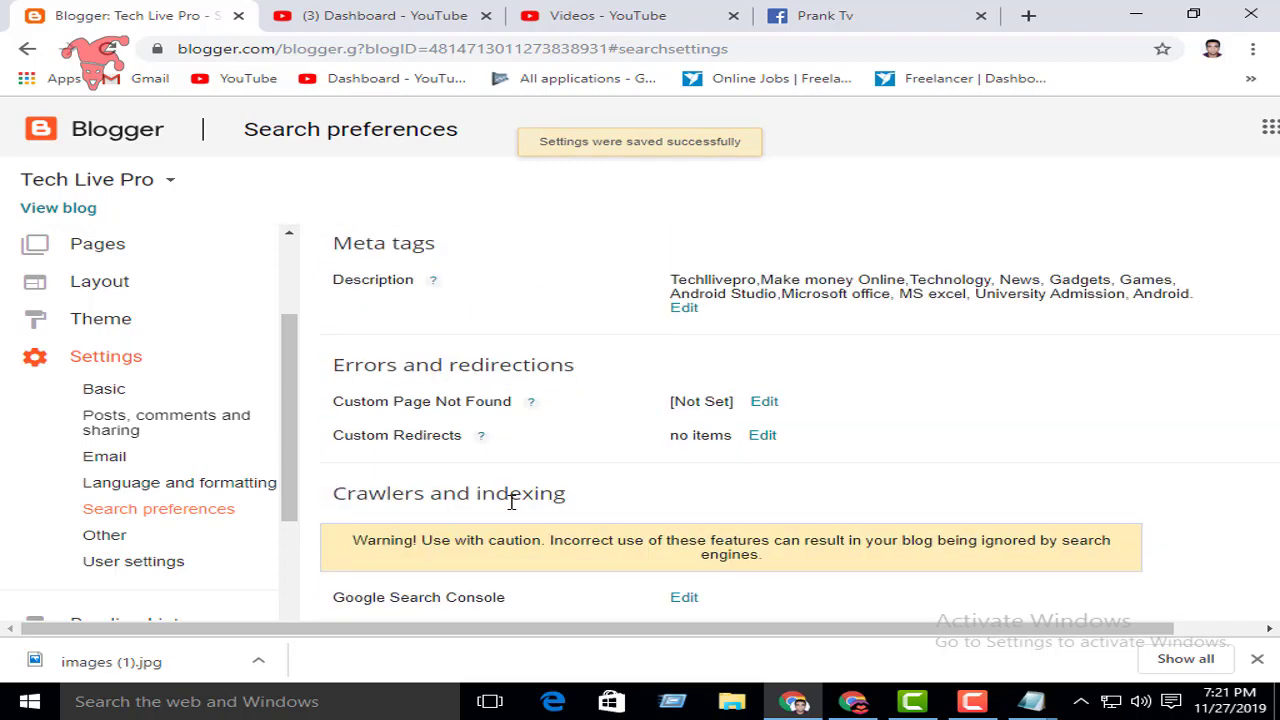
scroll(512, 502, "down", 2)
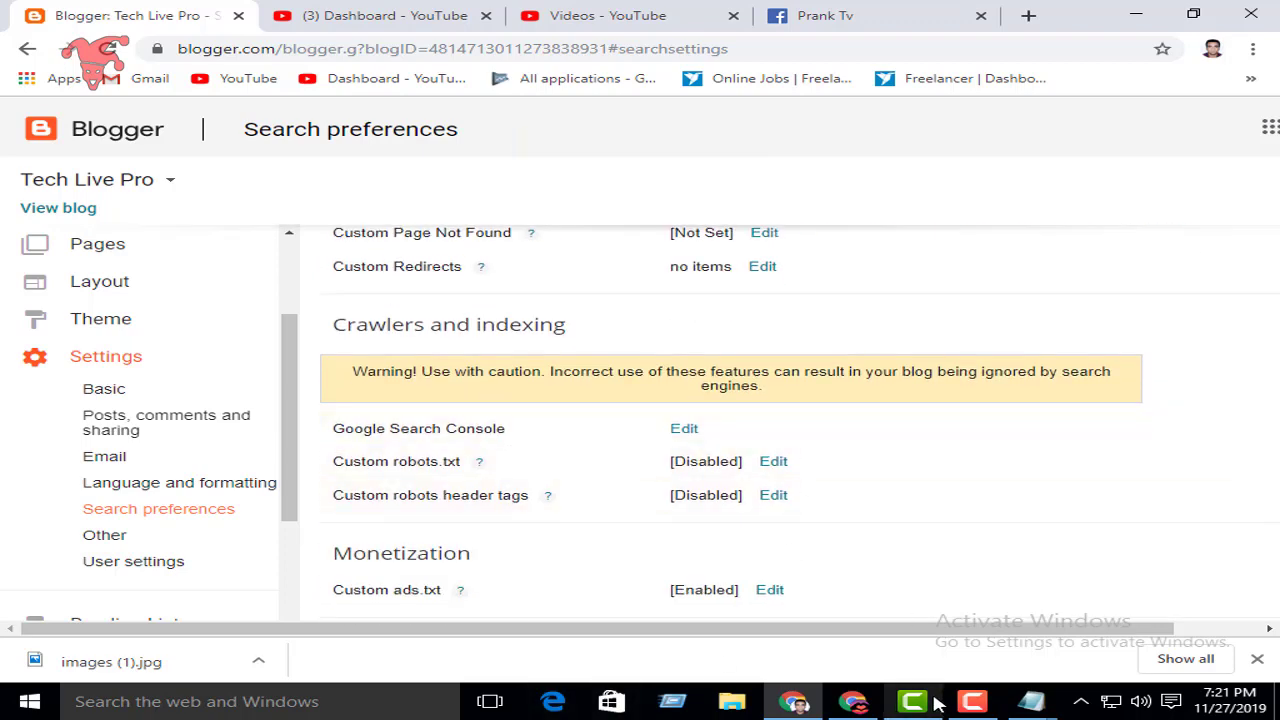
Step: Return to the AdSense Sites page and reload it to check the earnings-at-risk alert
left_click(853, 701)
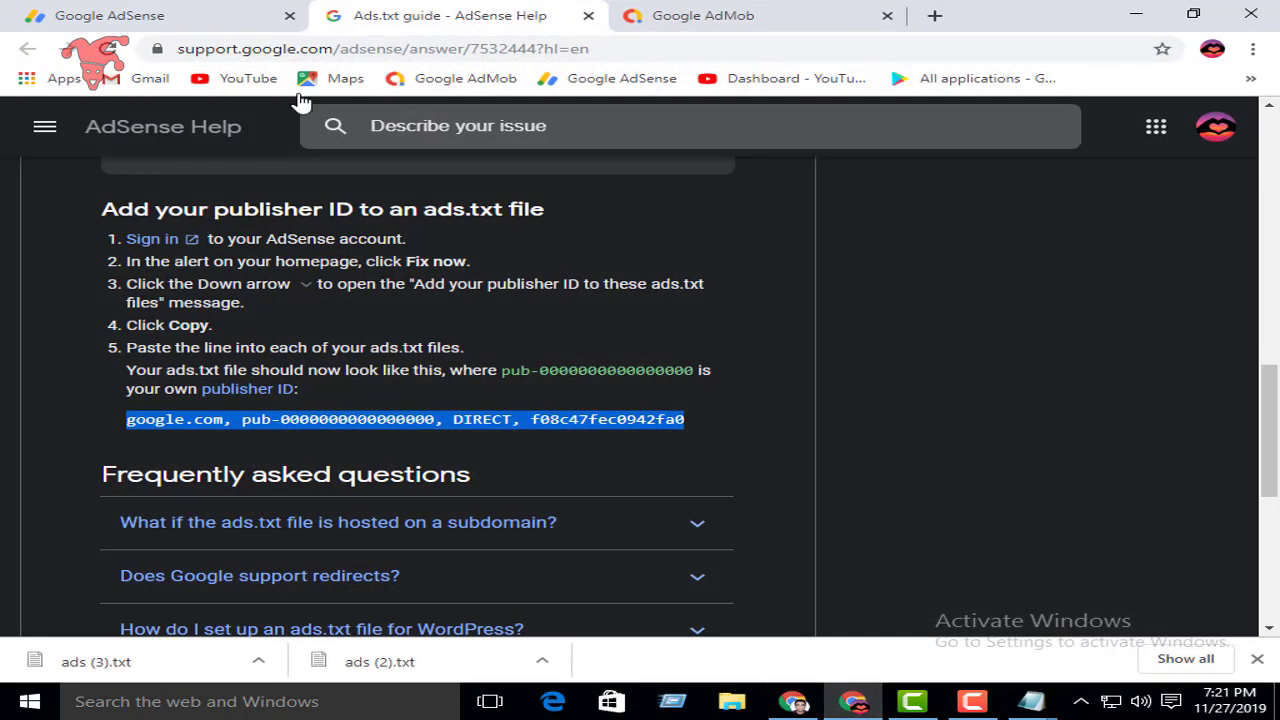
left_click(155, 14)
left_click_drag(798, 187, 88, 187)
left_click(108, 48)
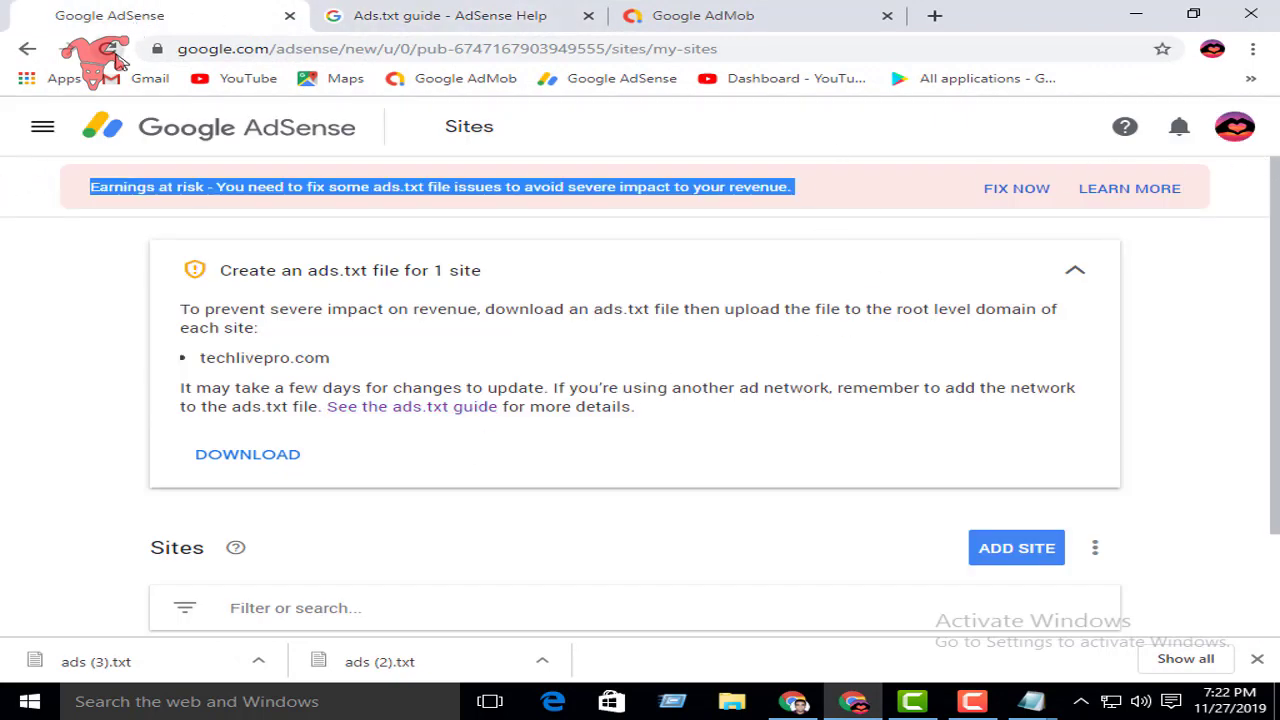